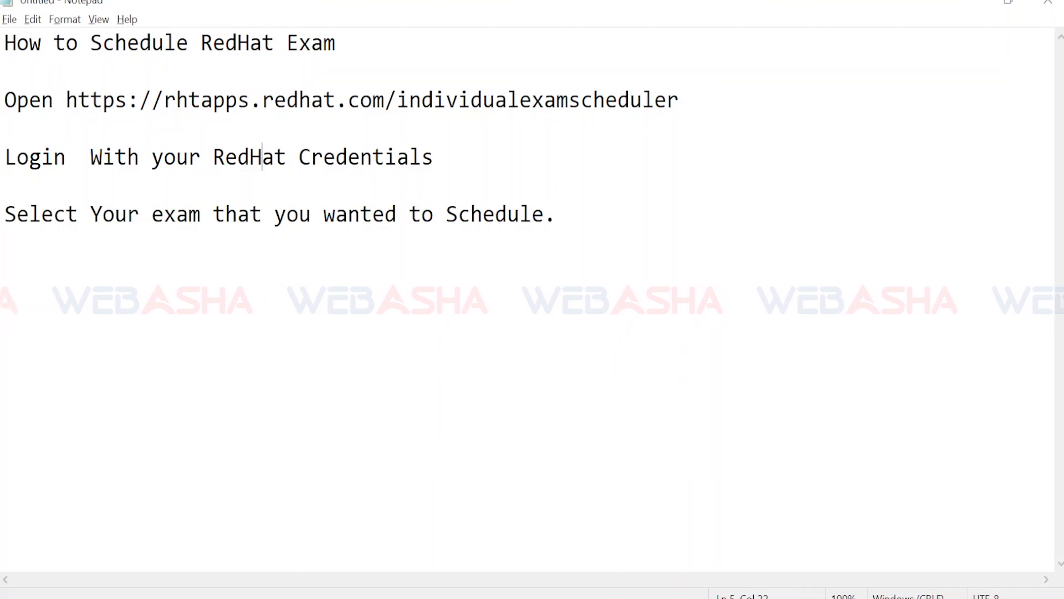
Copy the exam scheduler URL from the notes, open it in the Chrome incognito window, and close the older duplicate Exam Scheduler tab
{"action": "left_click_drag", "start_coordinate": [66, 99], "coordinate": [679, 100]}
{"action": "key", "text": "ctrl+c"}
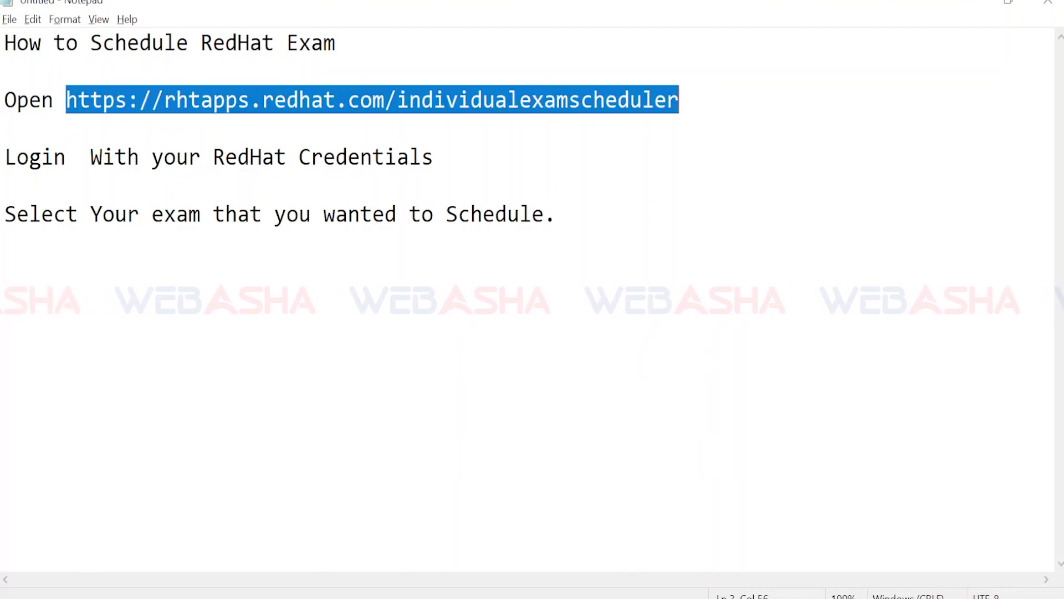
{"action": "key", "text": "alt+Tab"}
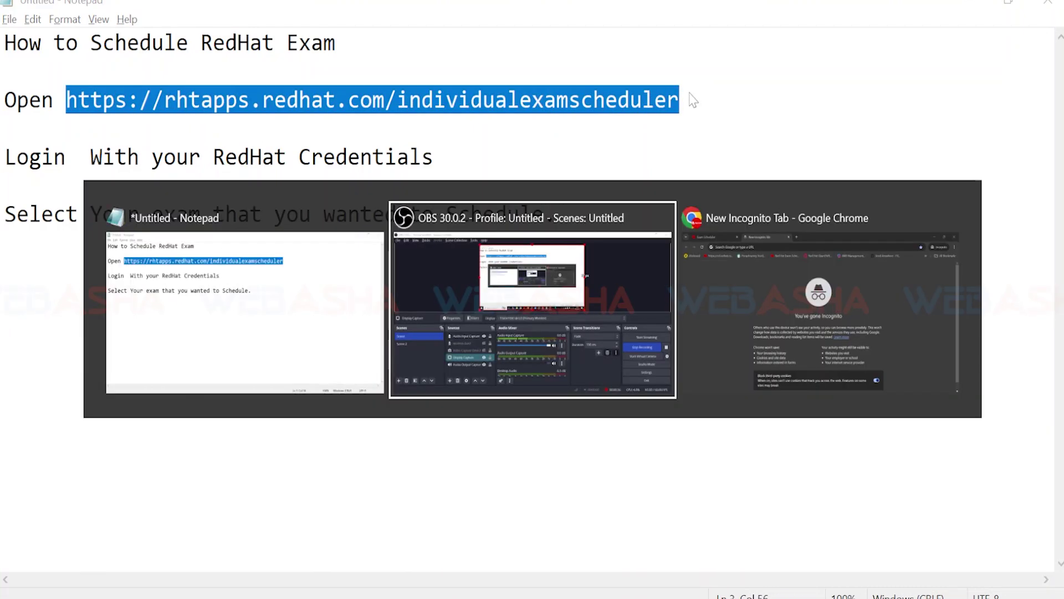
{"action": "key", "text": "alt+Tab"}
{"action": "key", "text": "ctrl+v"}
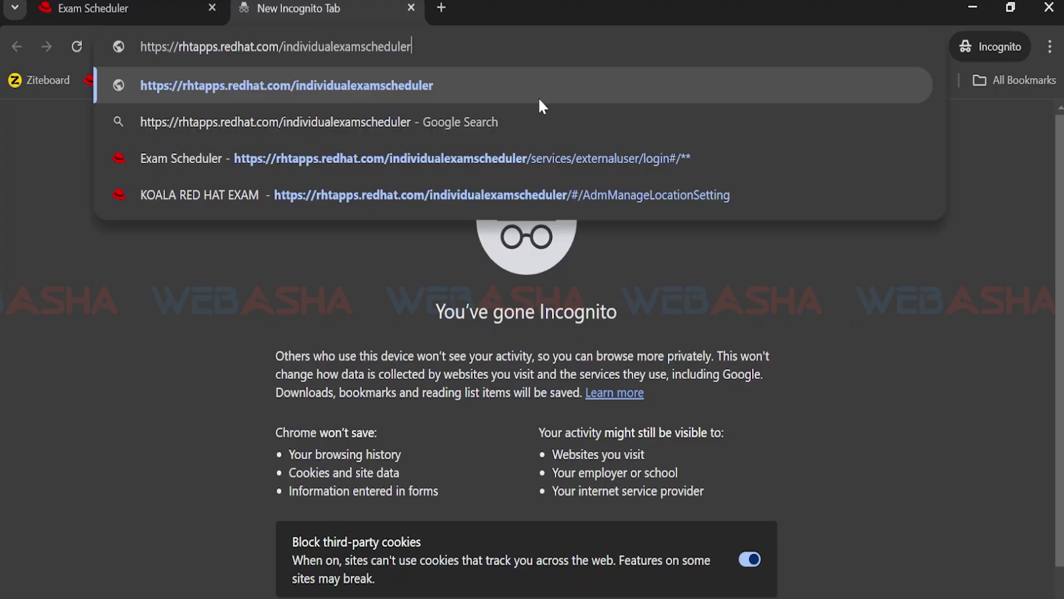
{"action": "key", "text": "alt+Tab"}
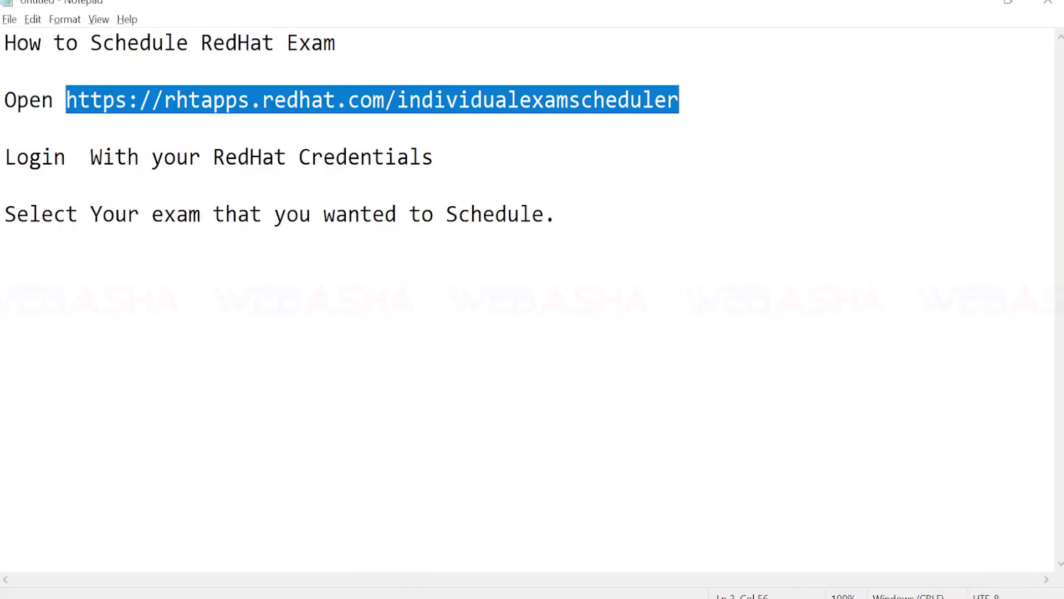
{"action": "left_click", "coordinate": [446, 156]}
{"action": "key", "text": "alt+Tab"}
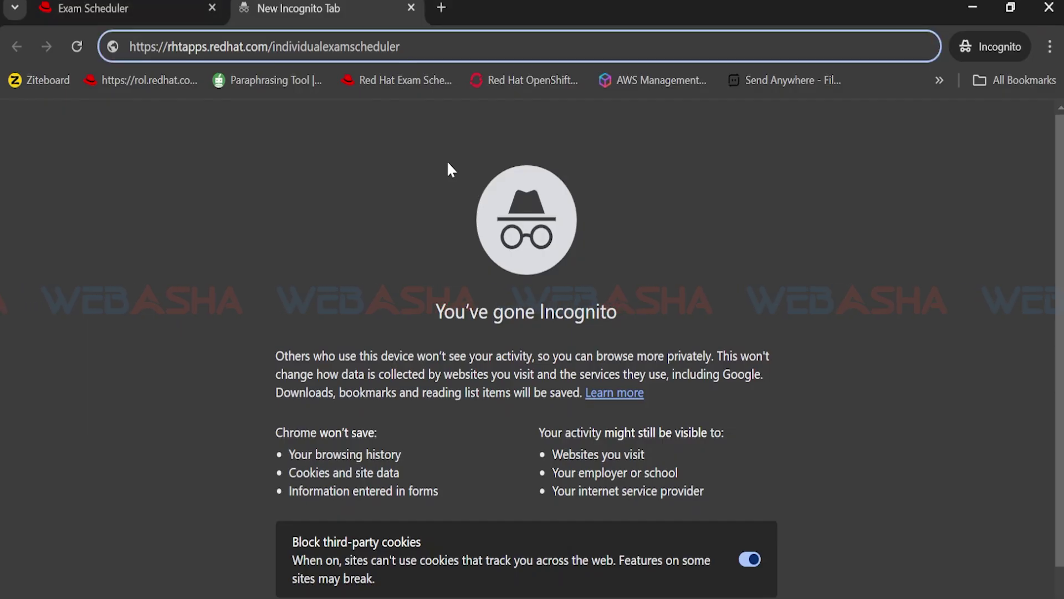
{"action": "key", "text": "Return"}
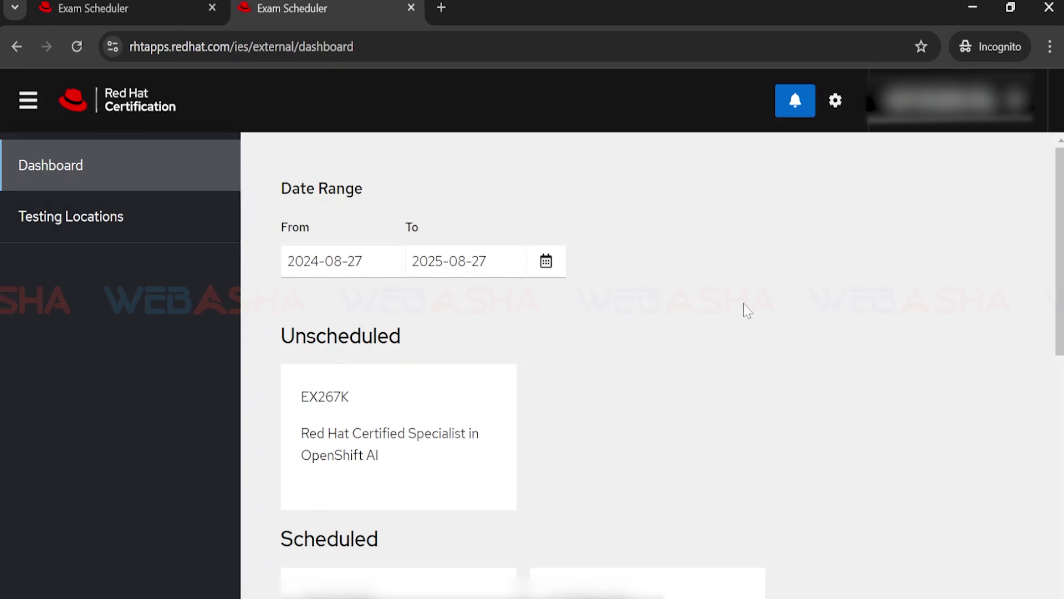
{"action": "left_click", "coordinate": [212, 9]}
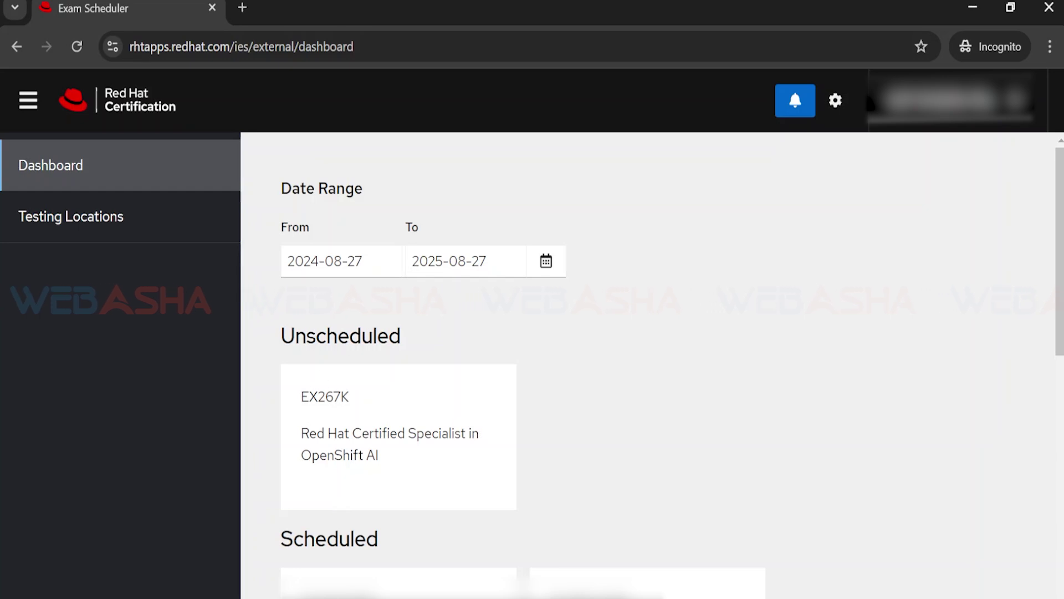
Open the unscheduled EX267K Red Hat Certified Specialist in OpenShift AI exam and start scheduling it
{"action": "left_click_drag", "start_coordinate": [282, 335], "coordinate": [410, 339]}
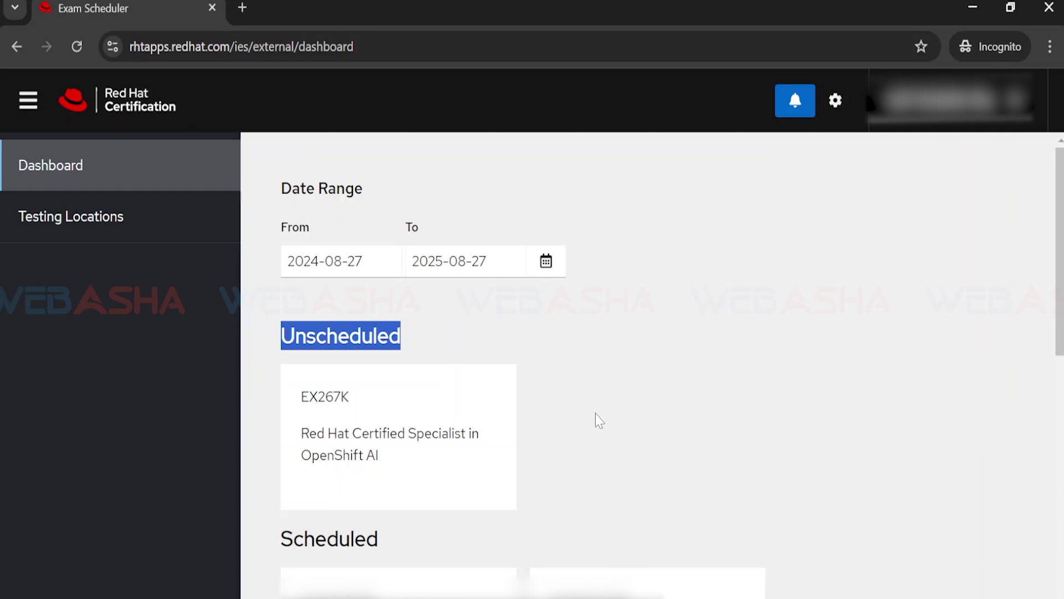
{"action": "left_click", "coordinate": [593, 382]}
{"action": "left_click", "coordinate": [335, 425]}
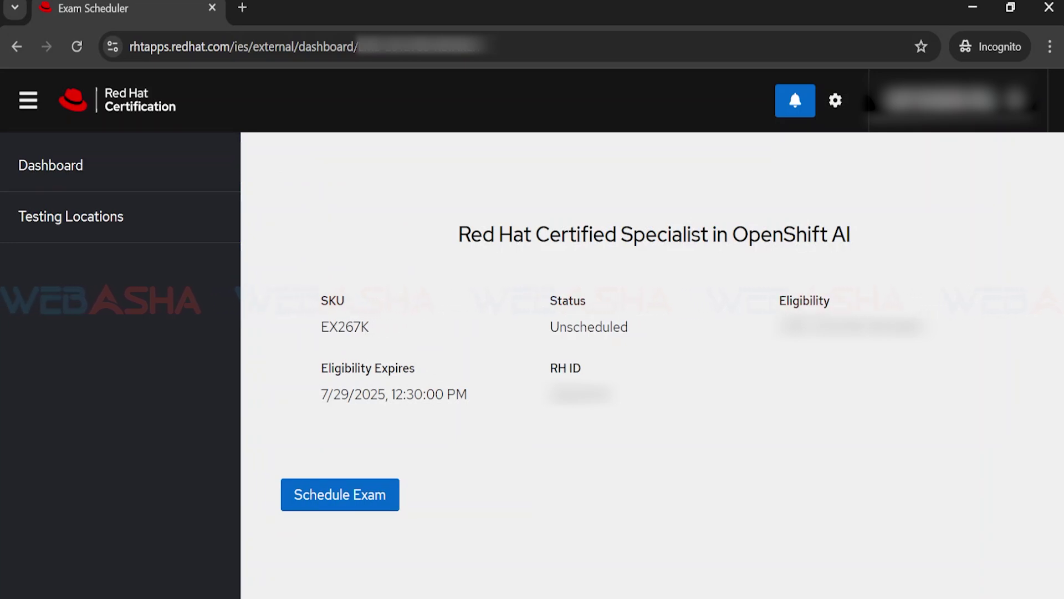
{"action": "left_click_drag", "start_coordinate": [551, 327], "coordinate": [620, 327]}
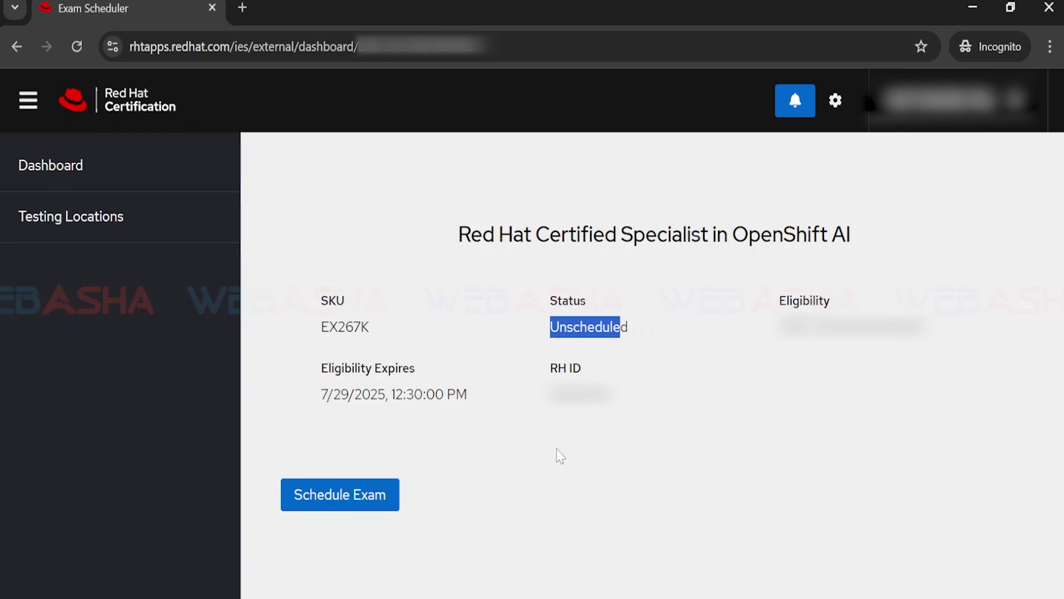
{"action": "left_click", "coordinate": [351, 497]}
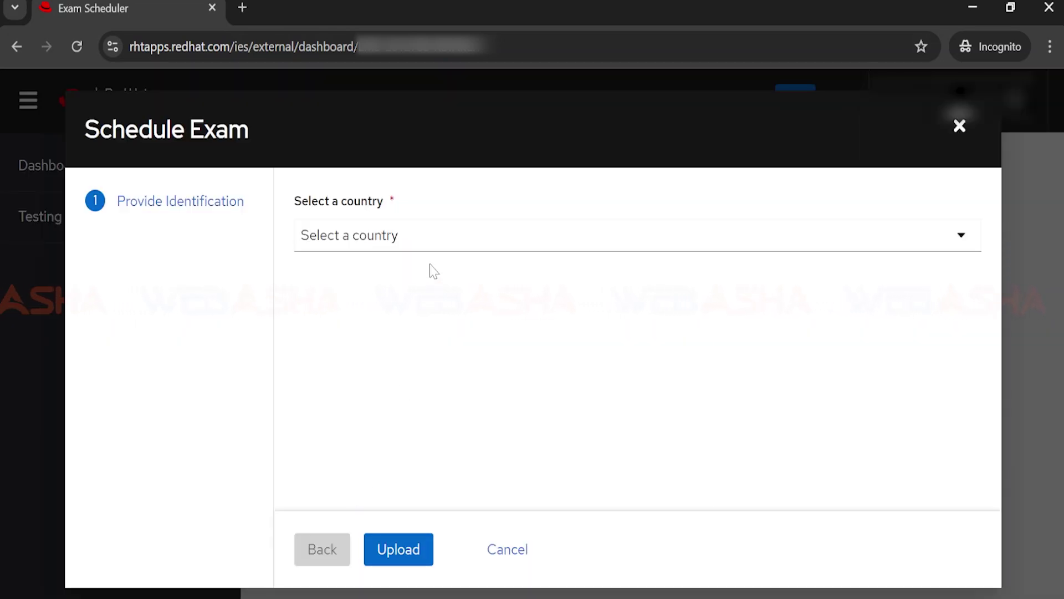
Set the identification country to India and continue to the exam selection
{"action": "left_click", "coordinate": [407, 244]}
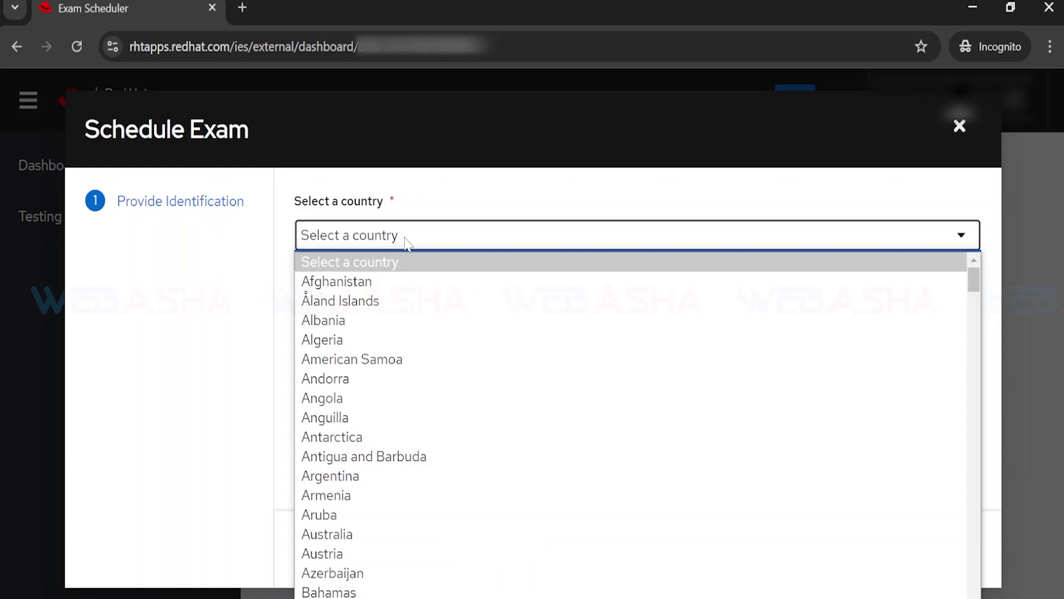
{"action": "type", "text": "in"}
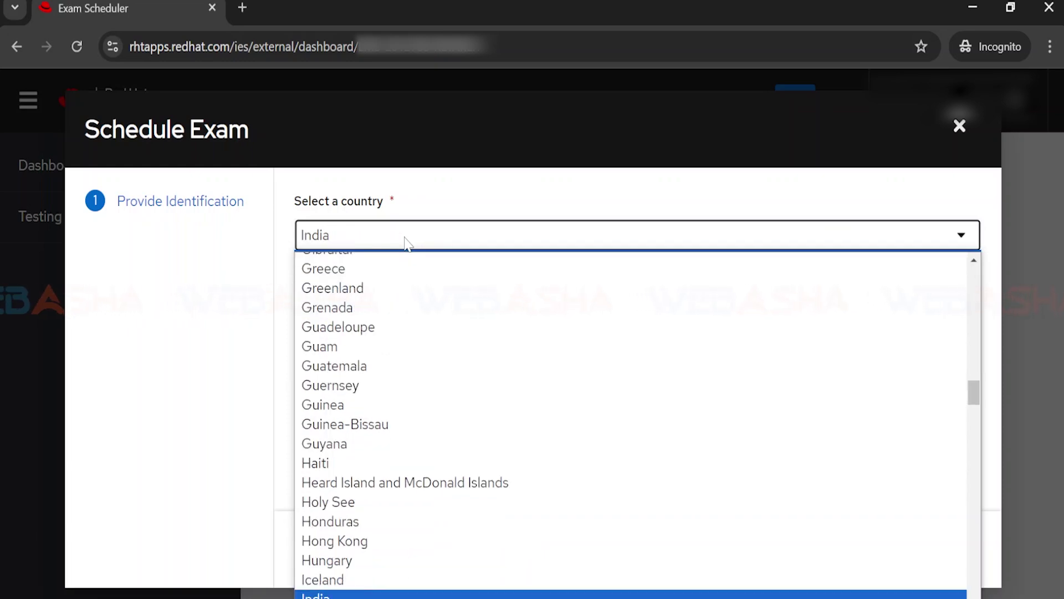
{"action": "key", "text": "Return"}
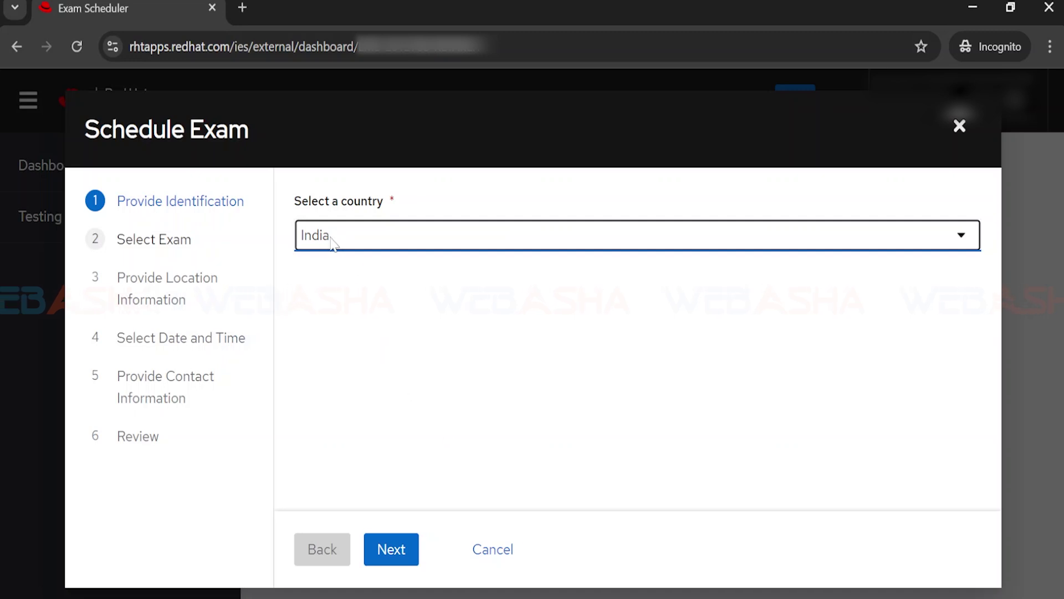
{"action": "left_click", "coordinate": [390, 549]}
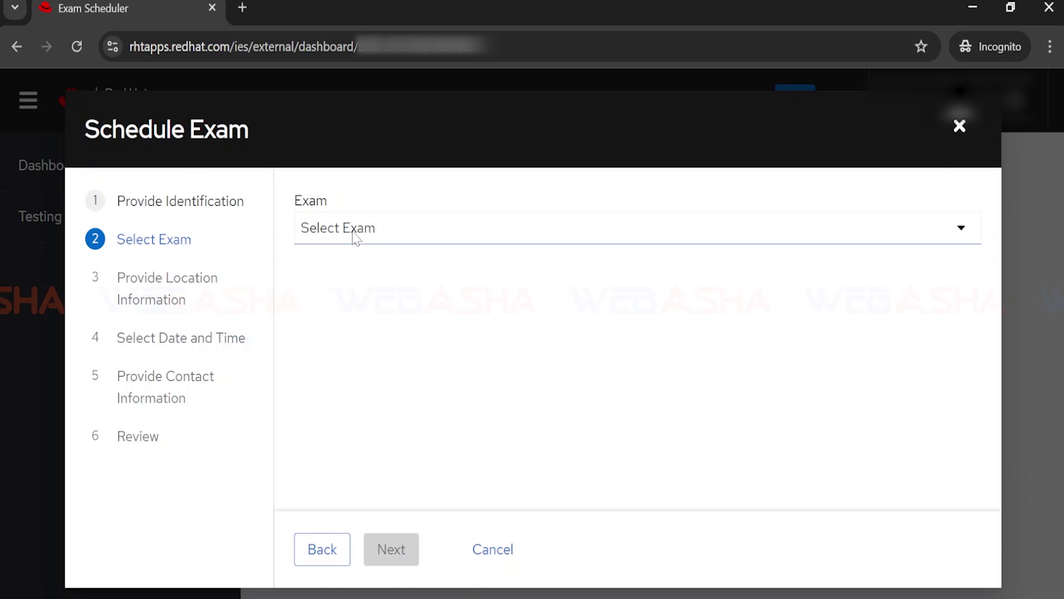
Choose the Testing Center version of Specialist in OpenShift AI (V2.8) and continue to the location information
{"action": "left_click", "coordinate": [355, 238]}
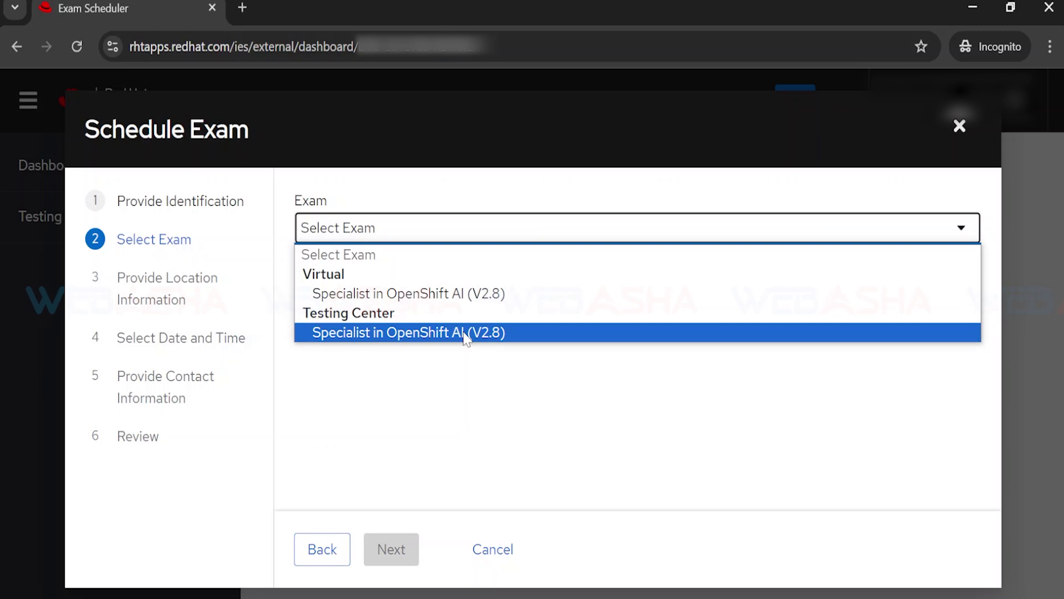
{"action": "left_click", "coordinate": [412, 335]}
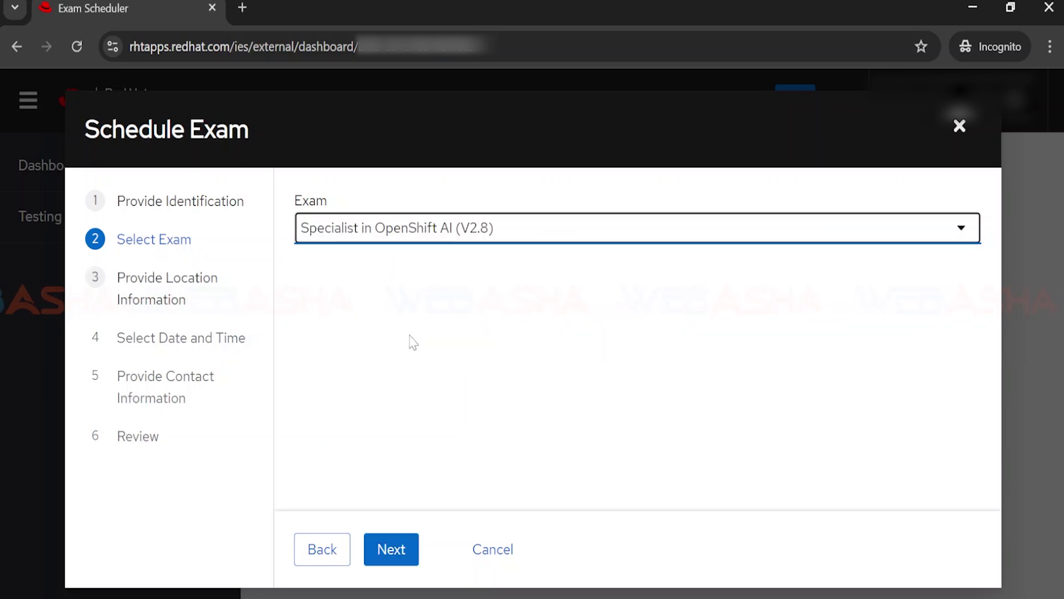
{"action": "left_click", "coordinate": [390, 552]}
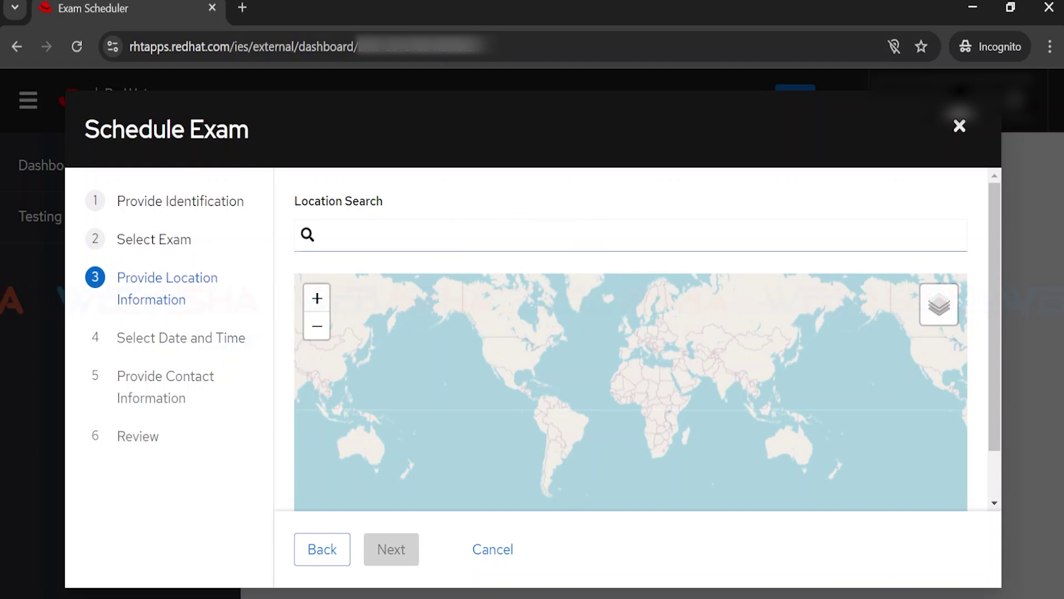
Search the test locations for "webasha", pick its map marker, and select the Forte Webasha Technologies PVT LTD kiosk
{"action": "left_click", "coordinate": [630, 235]}
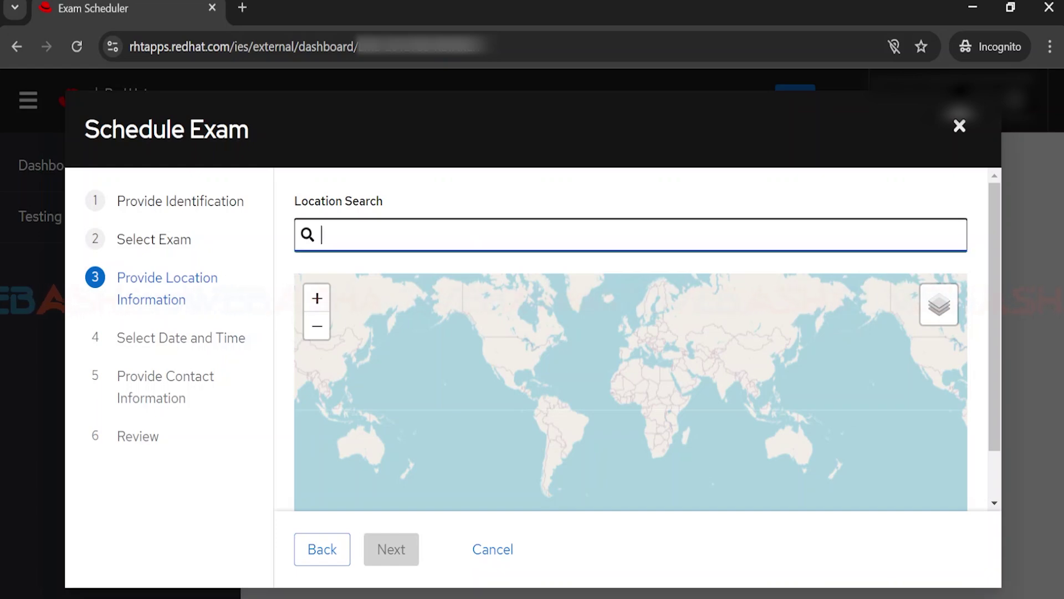
{"action": "type", "text": "webasha"}
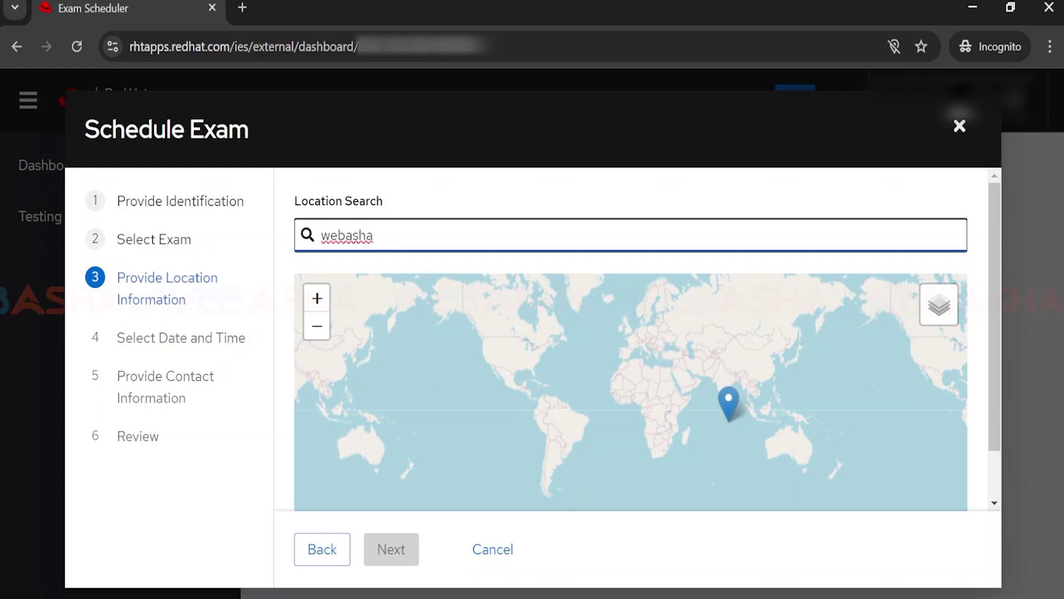
{"action": "left_click", "coordinate": [729, 406]}
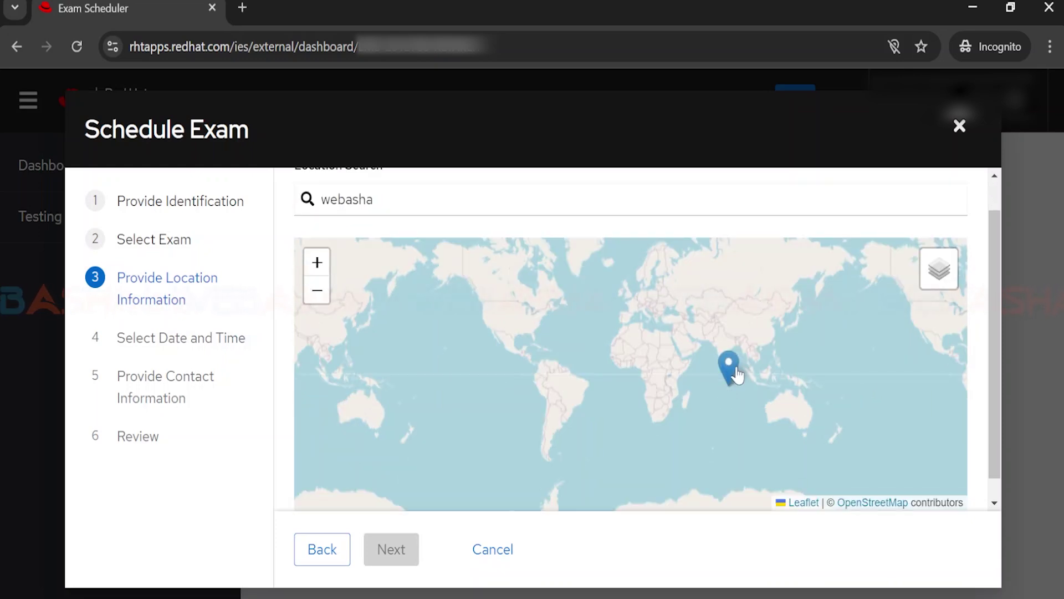
{"action": "left_click", "coordinate": [730, 368]}
{"action": "left_click_drag", "start_coordinate": [994, 371], "coordinate": [994, 466]}
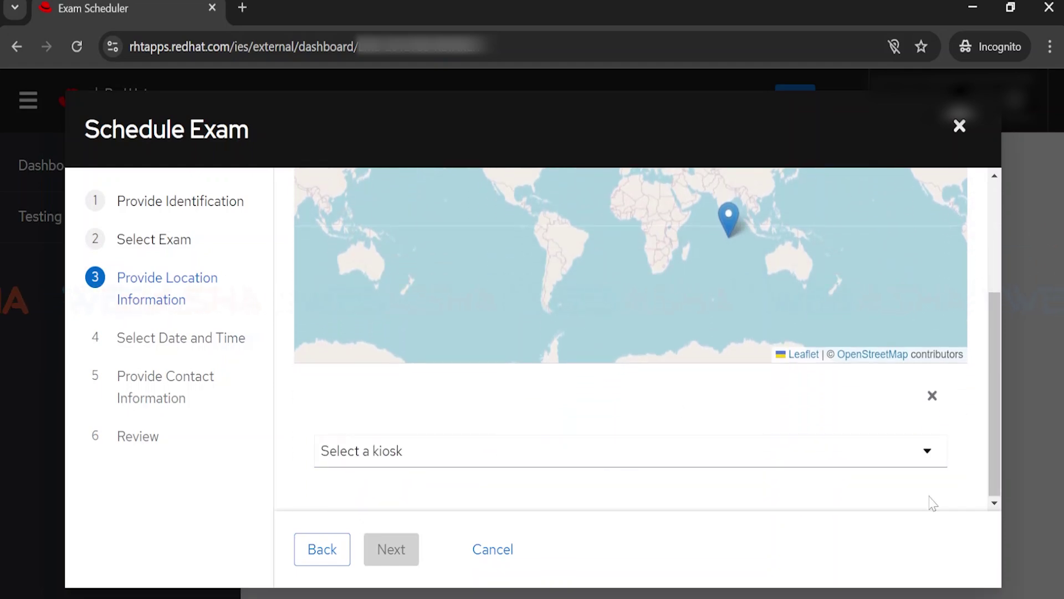
{"action": "left_click", "coordinate": [866, 453]}
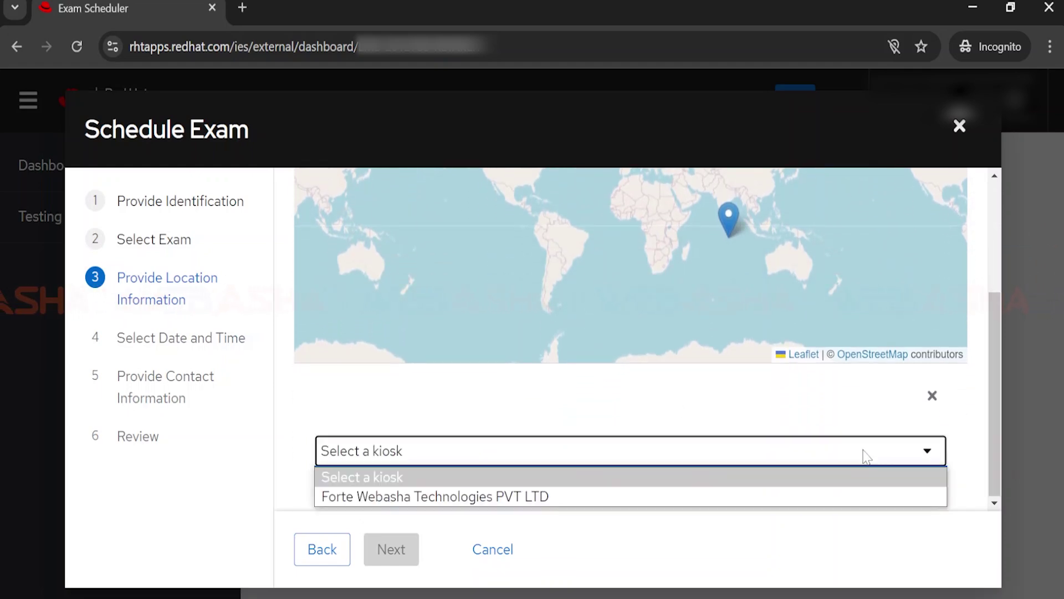
{"action": "left_click", "coordinate": [480, 499]}
Review the selected kiosk's address, time zone, keyboard and weekday hours of operation
{"action": "left_click_drag", "start_coordinate": [996, 302], "coordinate": [995, 370]}
{"action": "left_click_drag", "start_coordinate": [312, 337], "coordinate": [786, 339]}
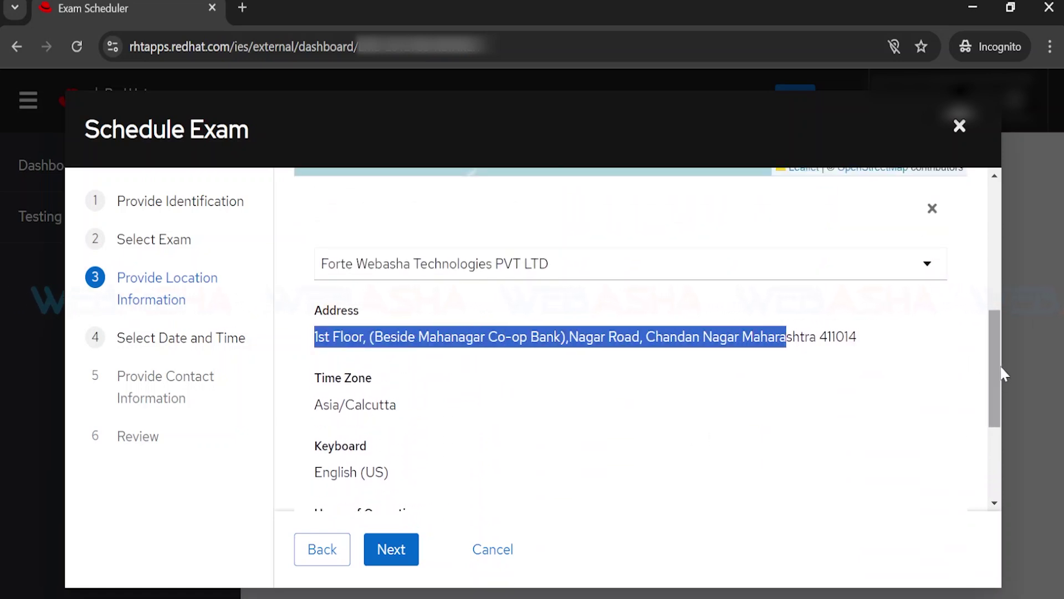
{"action": "left_click_drag", "start_coordinate": [996, 373], "coordinate": [995, 428]}
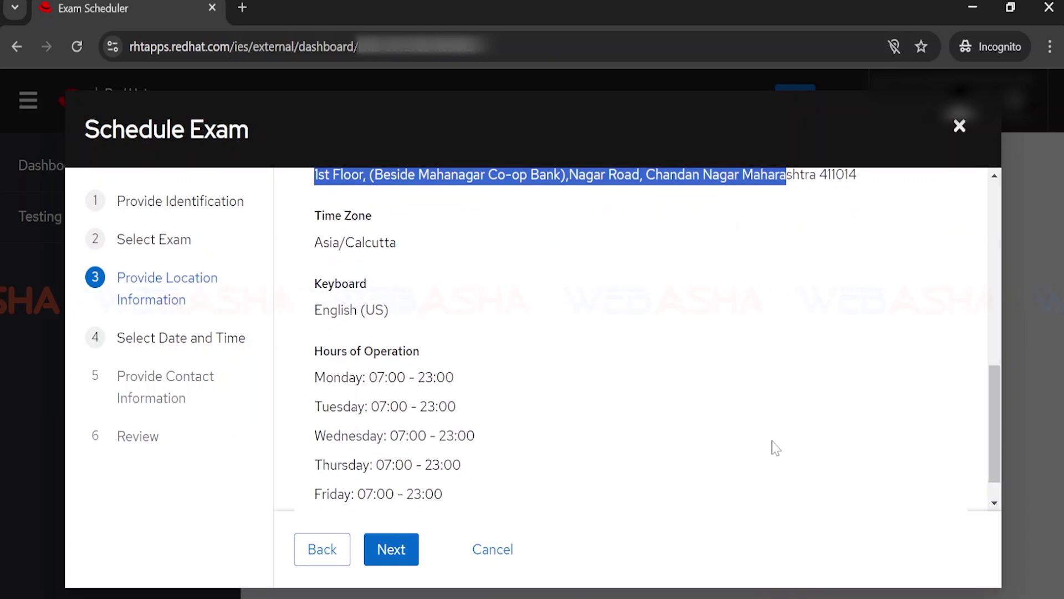
{"action": "scroll", "coordinate": [990, 409], "scroll_direction": "down", "scroll_amount": 1}
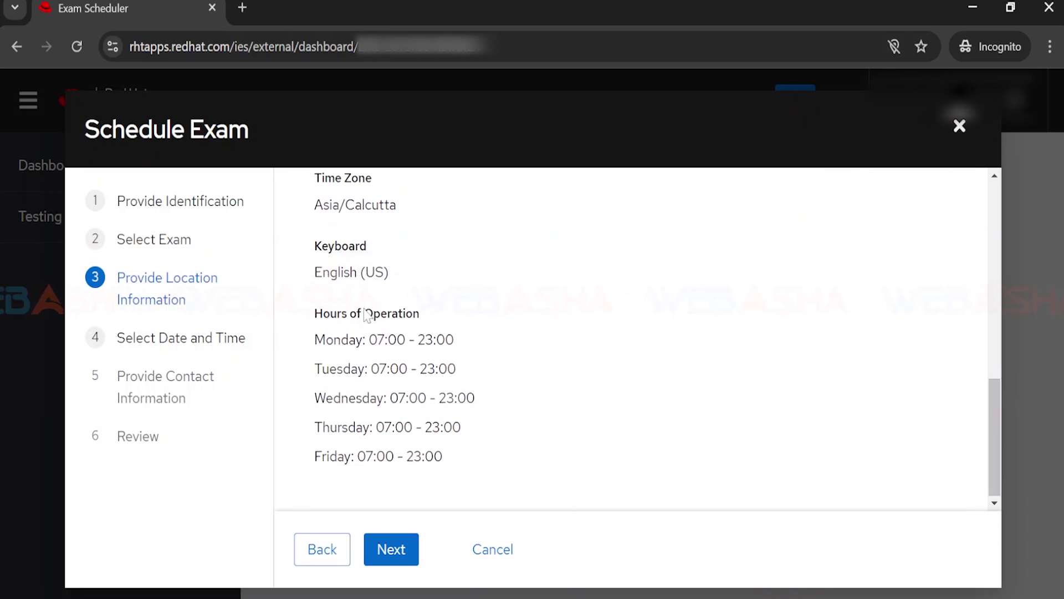
{"action": "left_click_drag", "start_coordinate": [314, 332], "coordinate": [443, 457]}
{"action": "left_click", "coordinate": [388, 349]}
{"action": "left_click_drag", "start_coordinate": [366, 339], "coordinate": [454, 339]}
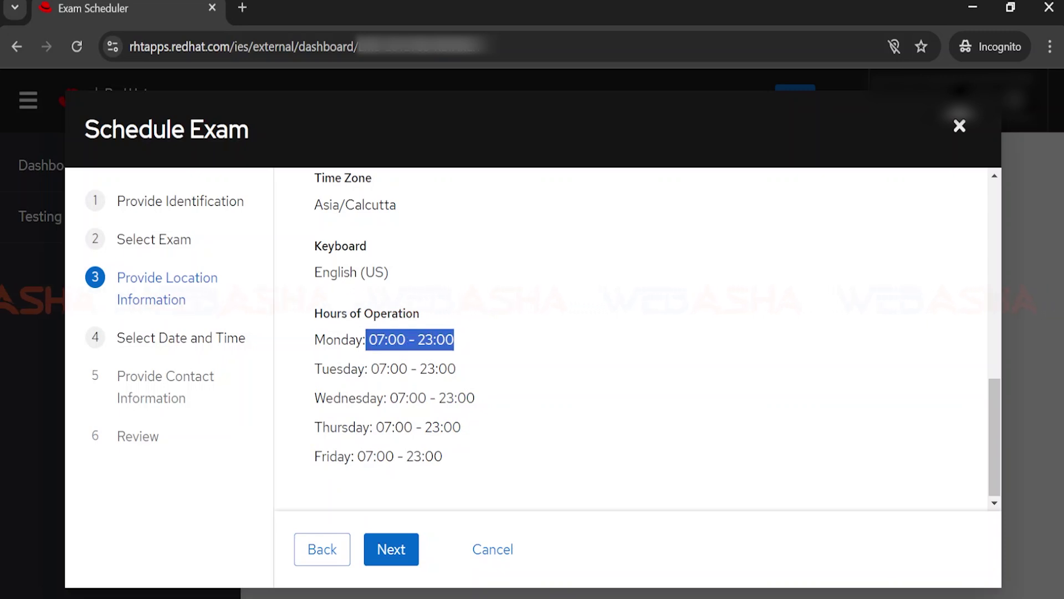
{"action": "left_click", "coordinate": [377, 339]}
{"action": "left_click_drag", "start_coordinate": [418, 339], "coordinate": [454, 339]}
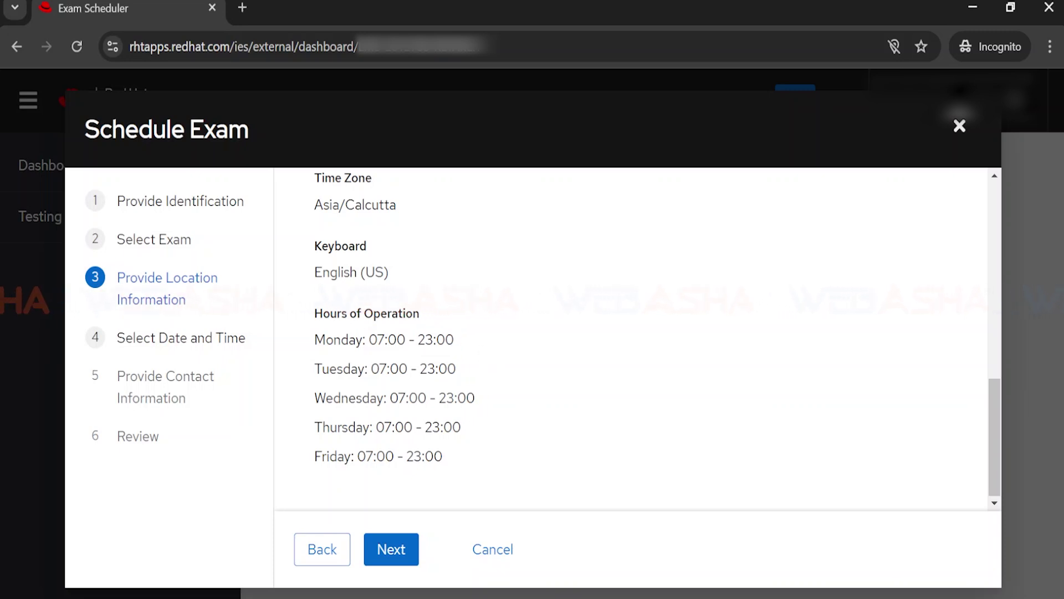
{"action": "left_click_drag", "start_coordinate": [369, 339], "coordinate": [459, 340]}
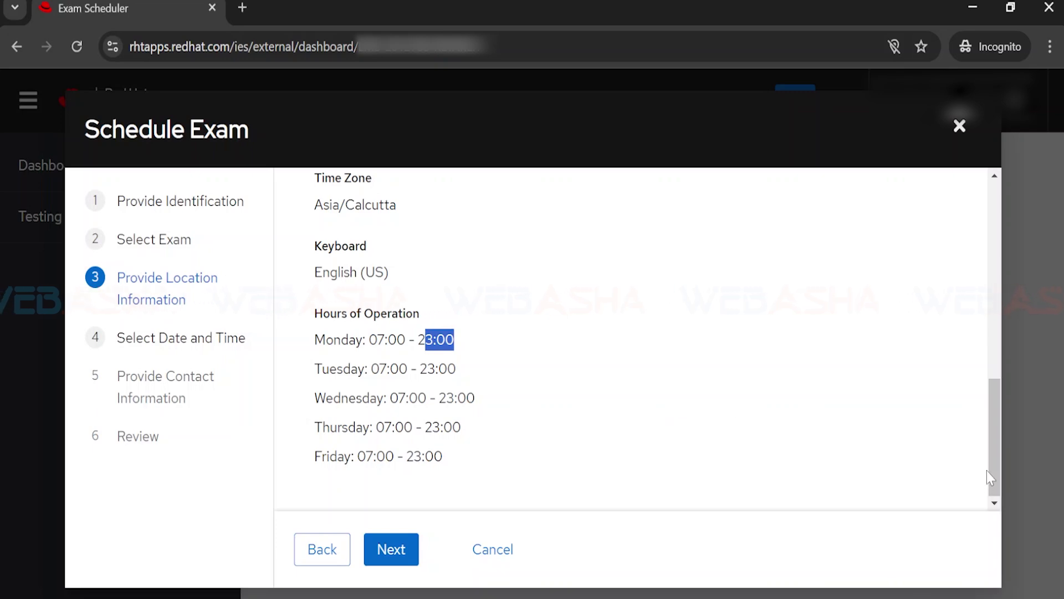
{"action": "mouse_move", "coordinate": [990, 469]}
{"action": "left_mouse_down"}
{"action": "mouse_move", "coordinate": [996, 404]}
{"action": "mouse_move", "coordinate": [1002, 458]}
{"action": "left_mouse_up"}
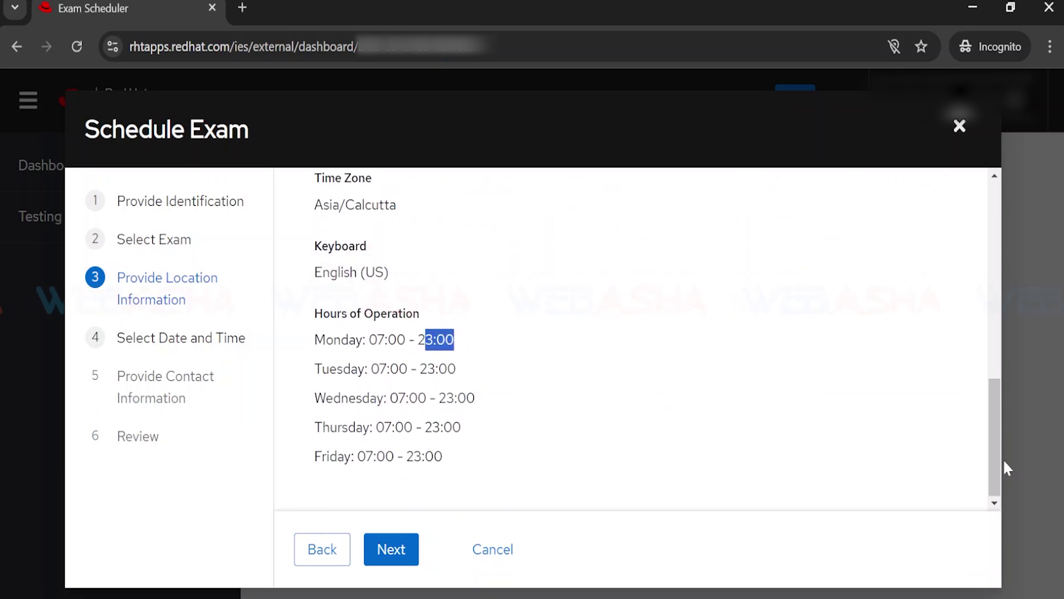
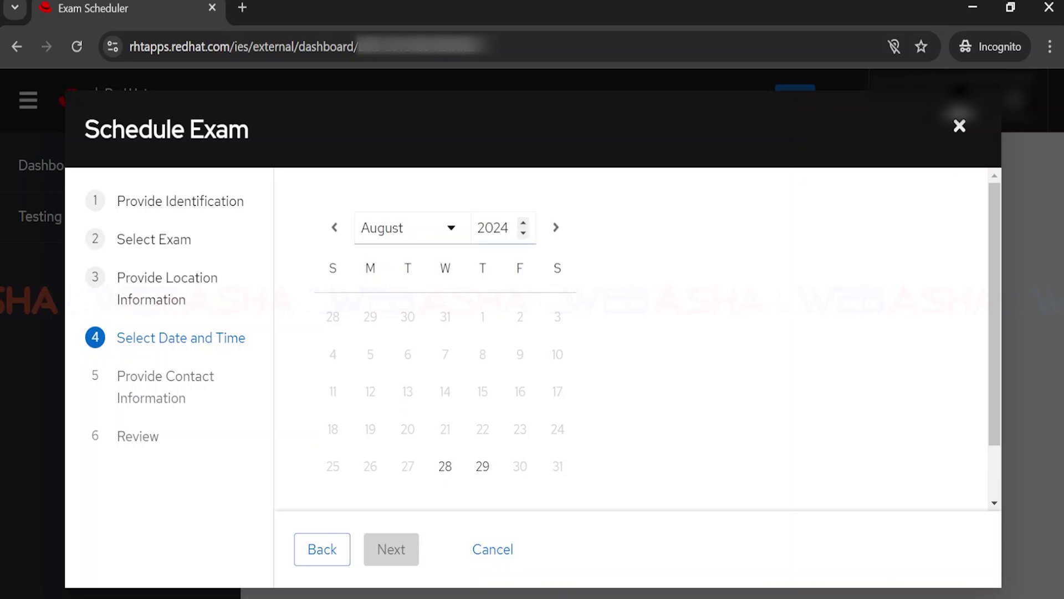
Choose September 26, 2024 as the exam date in the scheduling calendar
{"action": "left_click", "coordinate": [555, 228]}
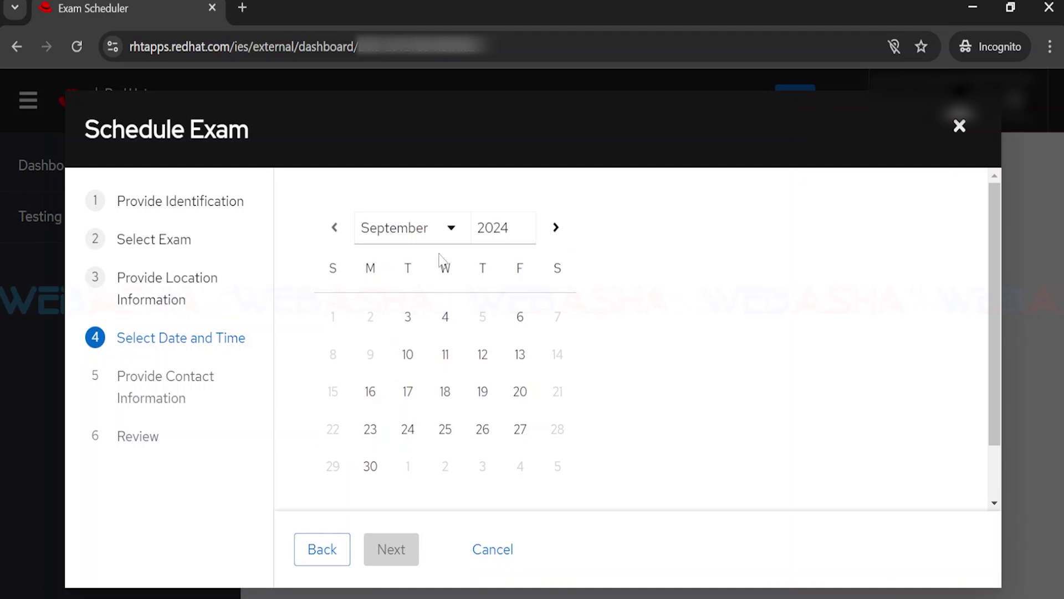
{"action": "left_click", "coordinate": [449, 230]}
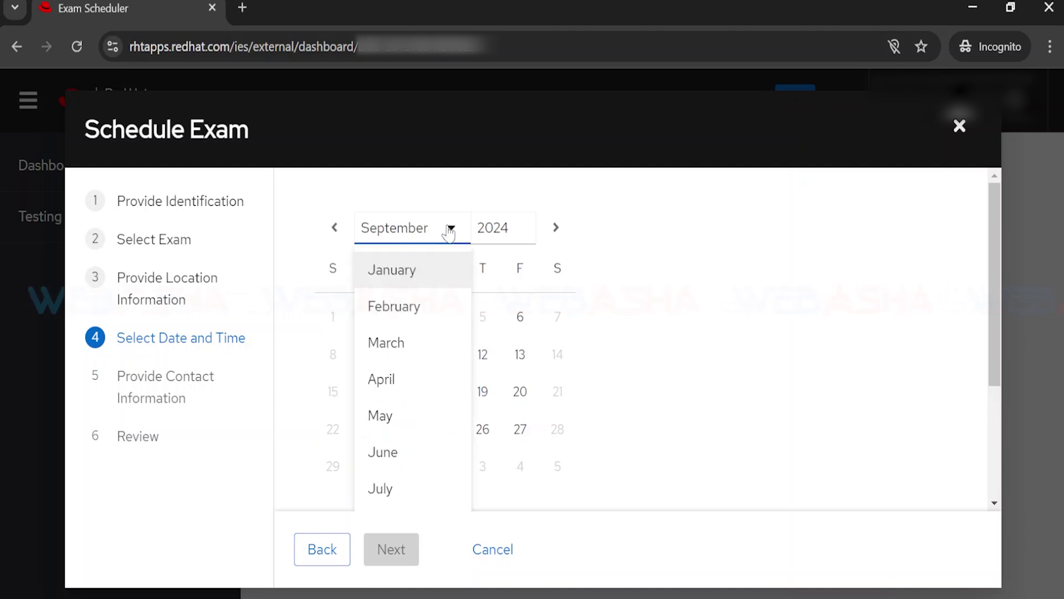
{"action": "left_click", "coordinate": [750, 339]}
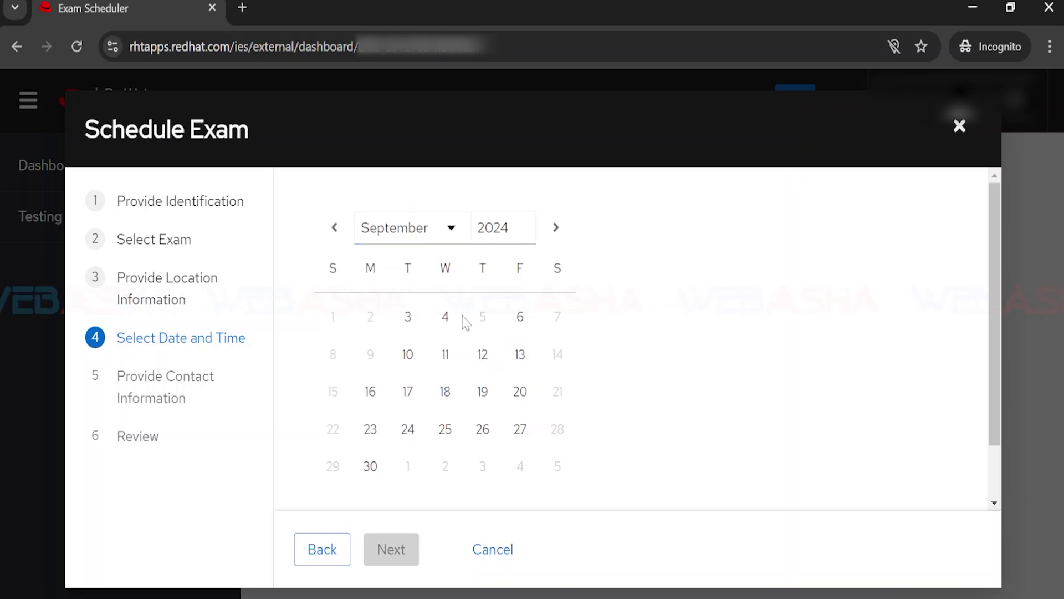
{"action": "left_click", "coordinate": [483, 432]}
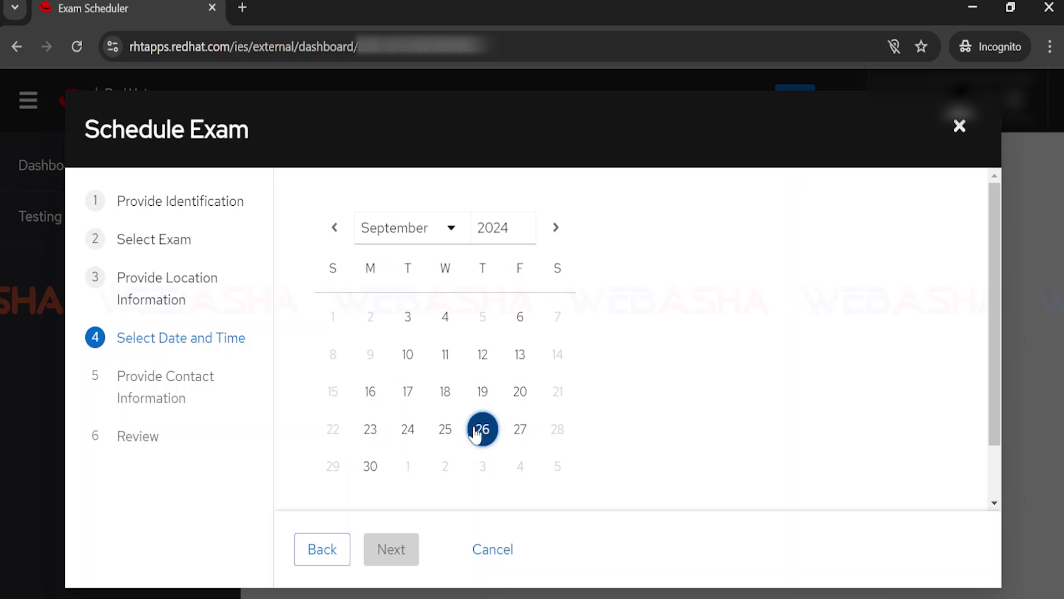
Set the exam start time to 9:00:00 AM and continue to the contact information
{"action": "left_click_drag", "start_coordinate": [995, 411], "coordinate": [996, 486]}
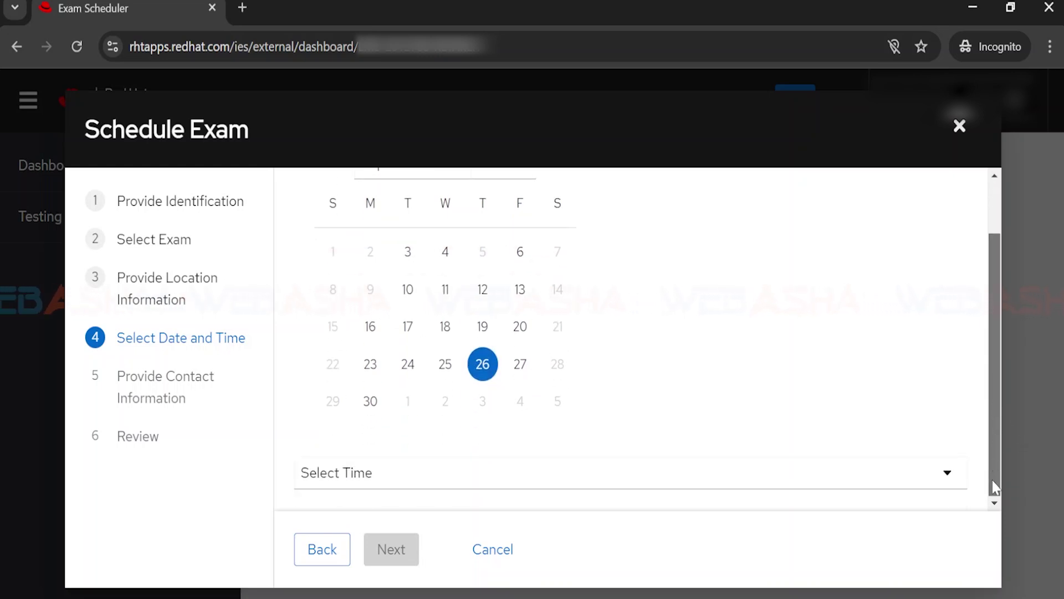
{"action": "left_click", "coordinate": [428, 480]}
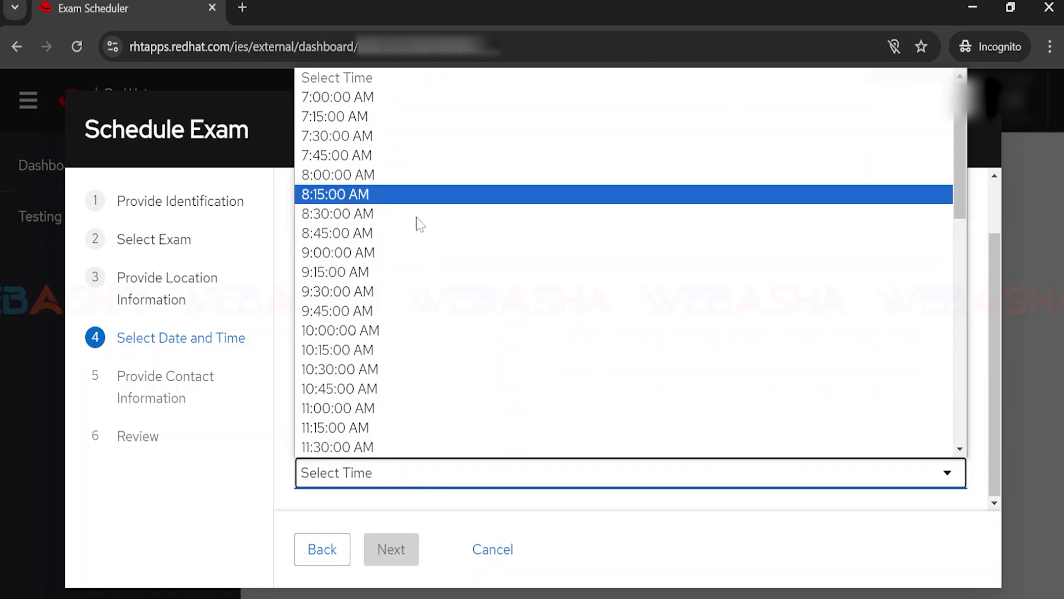
{"action": "scroll", "coordinate": [427, 266], "scroll_direction": "down", "scroll_amount": 10}
{"action": "scroll", "coordinate": [427, 266], "scroll_direction": "down", "scroll_amount": 1}
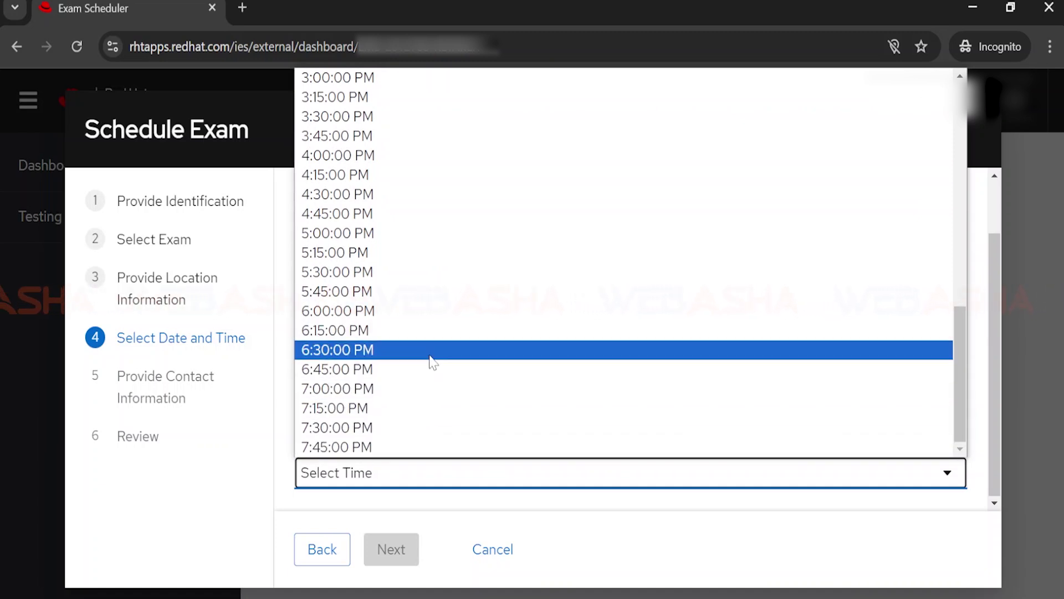
{"action": "scroll", "coordinate": [432, 361], "scroll_direction": "up", "scroll_amount": 9}
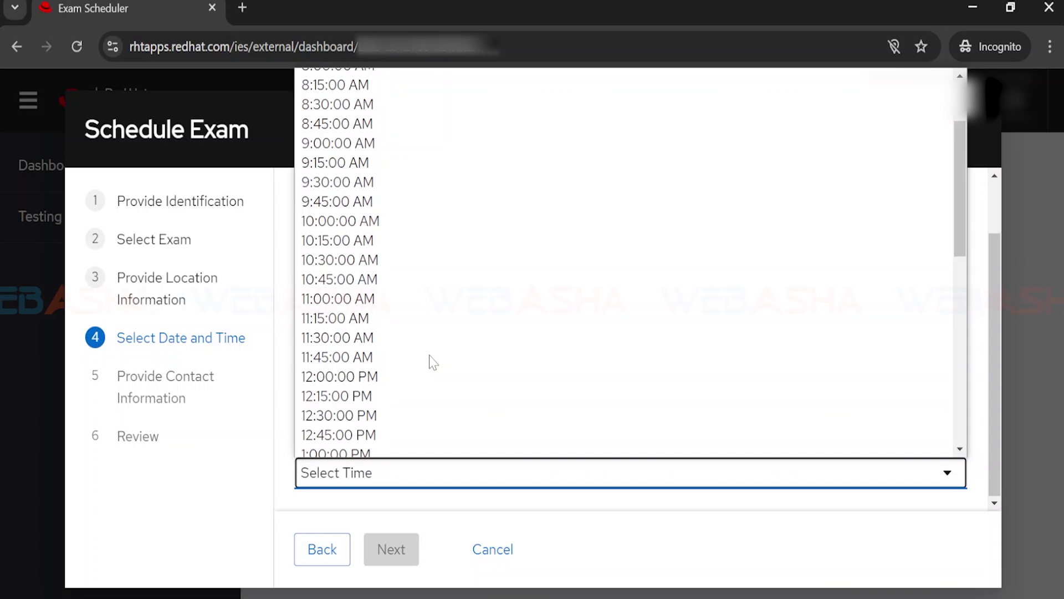
{"action": "scroll", "coordinate": [433, 361], "scroll_direction": "up", "scroll_amount": 2}
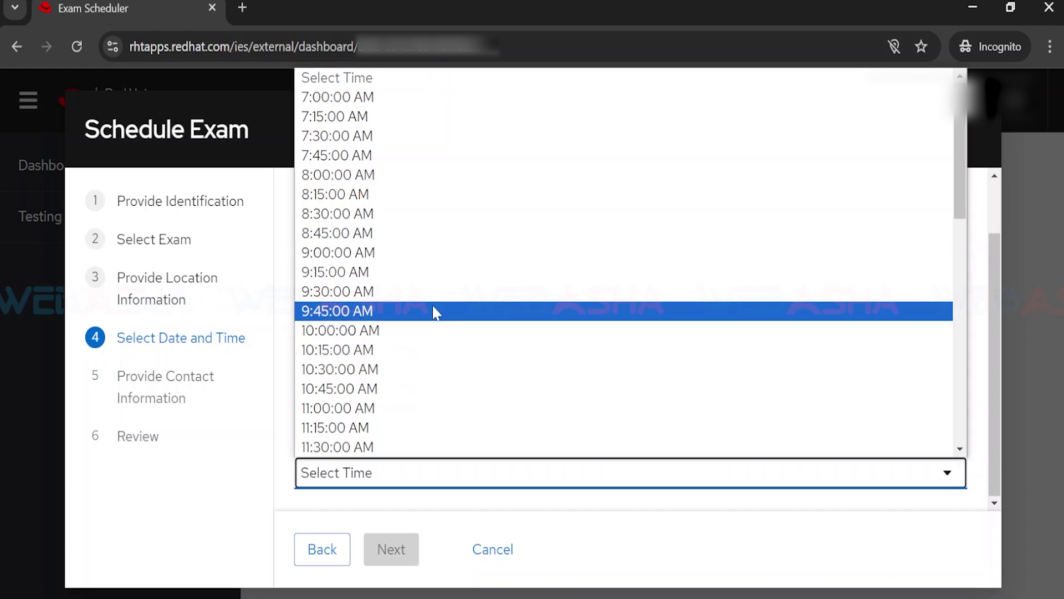
{"action": "left_click", "coordinate": [375, 255]}
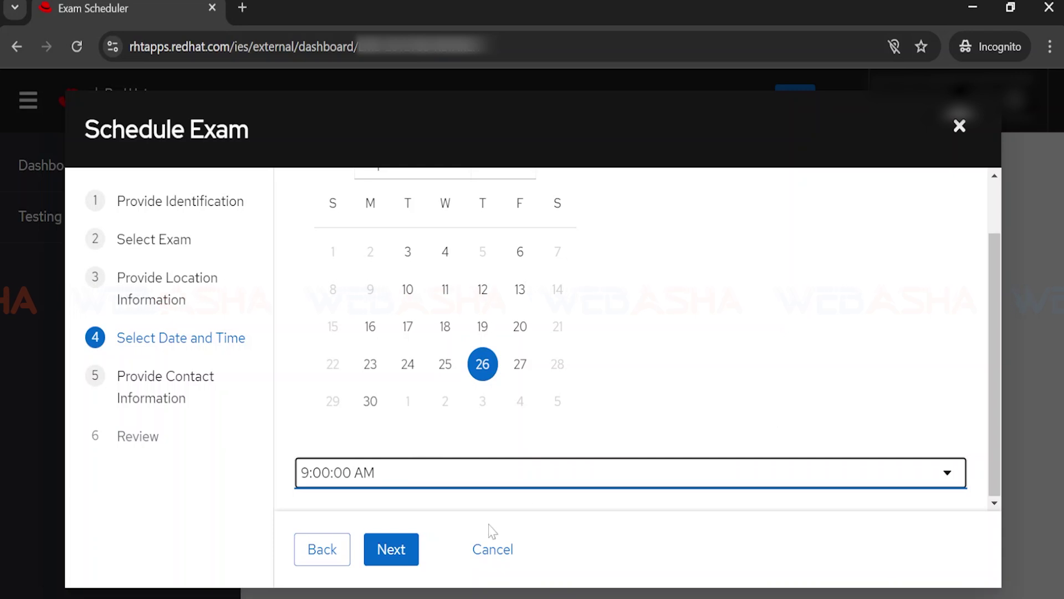
{"action": "left_click", "coordinate": [399, 549]}
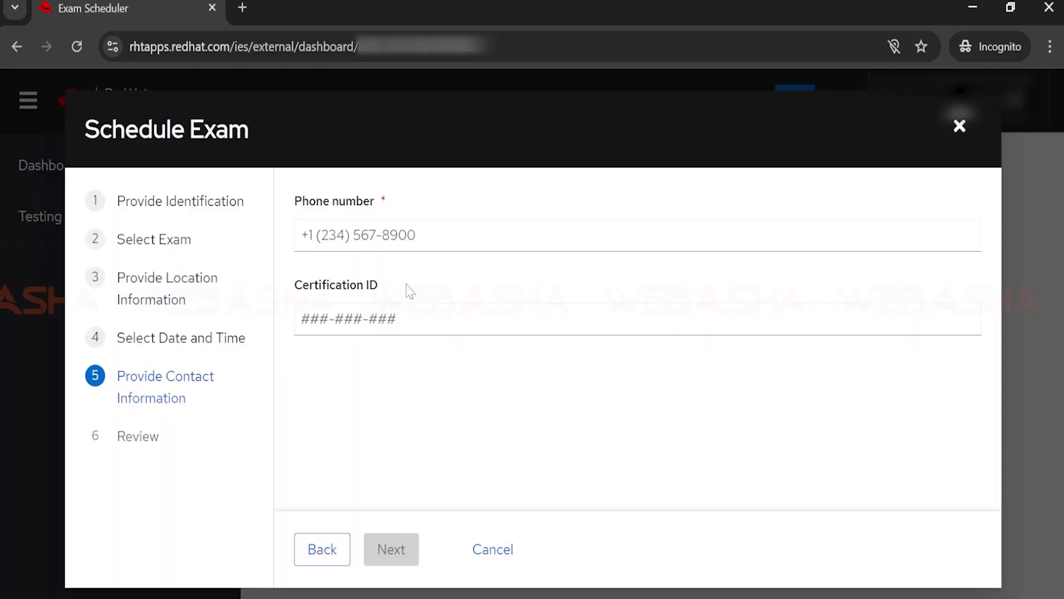
Enter the candidate's phone number, leave the optional certification ID blank, and continue to the review
{"action": "left_click", "coordinate": [354, 235]}
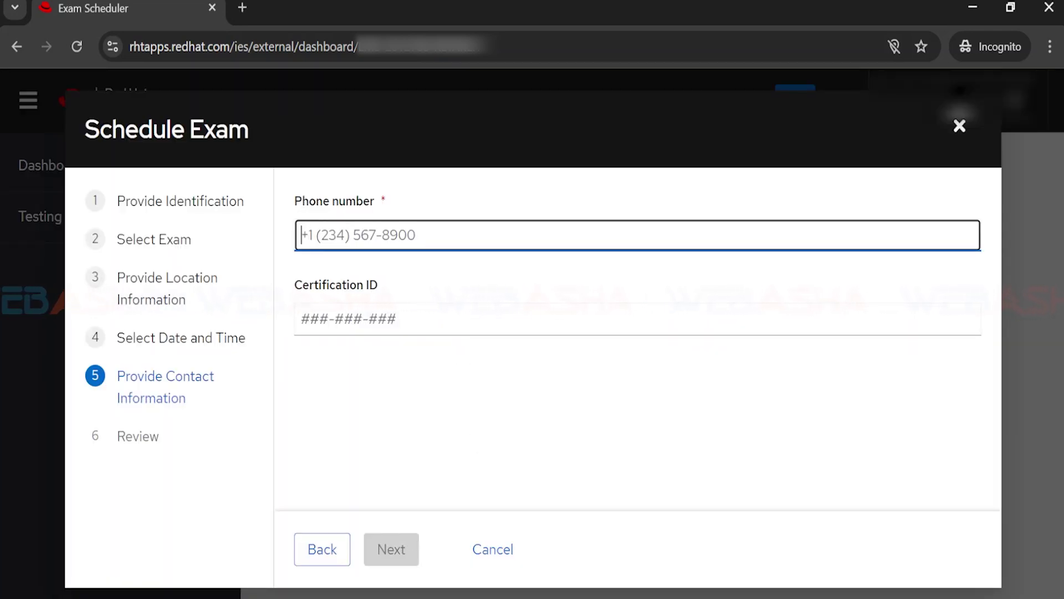
{"action": "key", "text": "ctrl+v"}
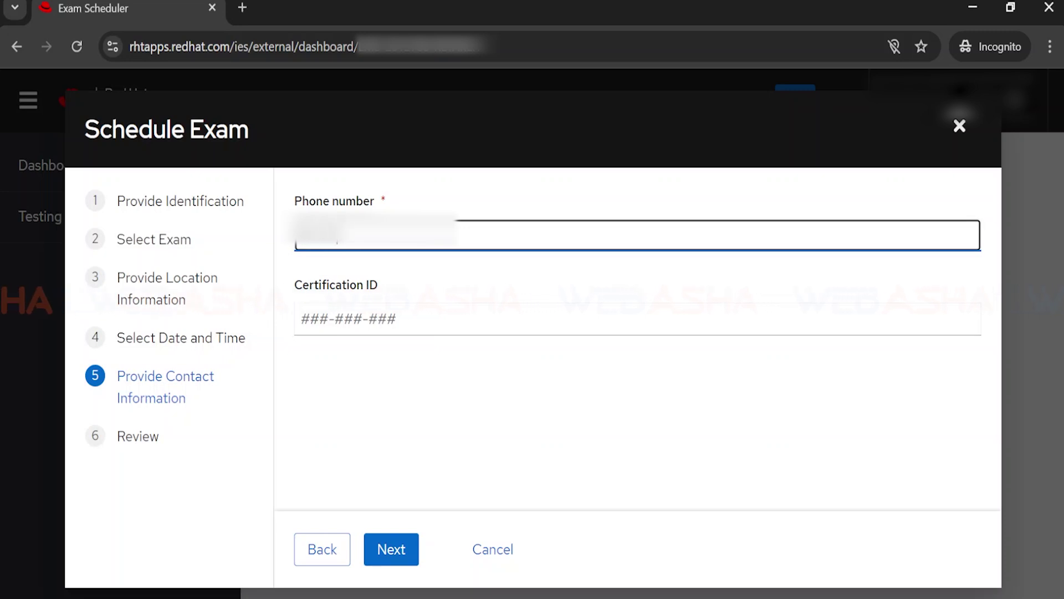
{"action": "type", "text": "123"}
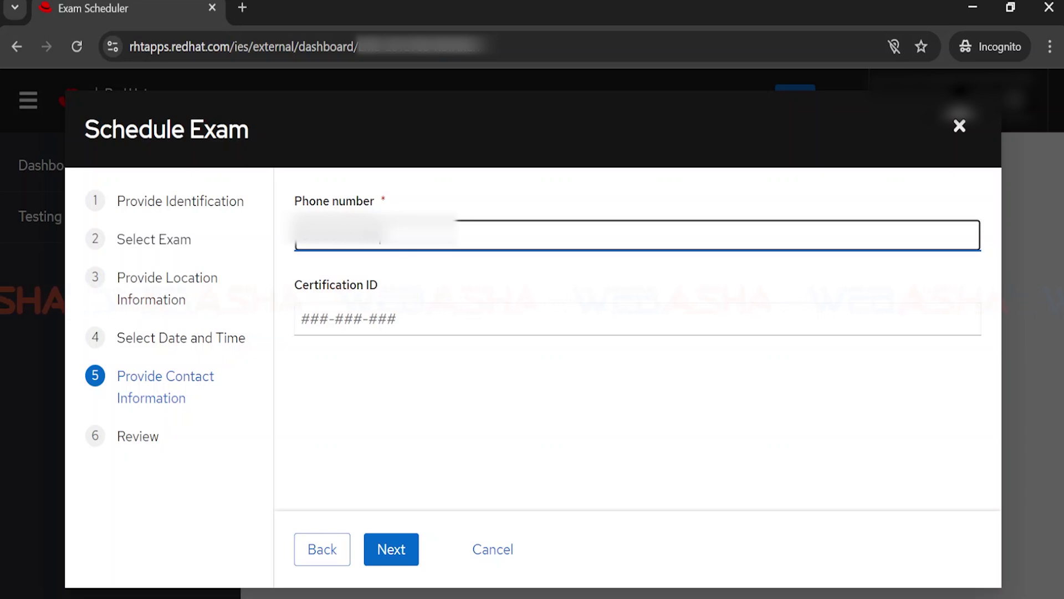
{"action": "left_click", "coordinate": [421, 283]}
{"action": "left_click", "coordinate": [405, 309]}
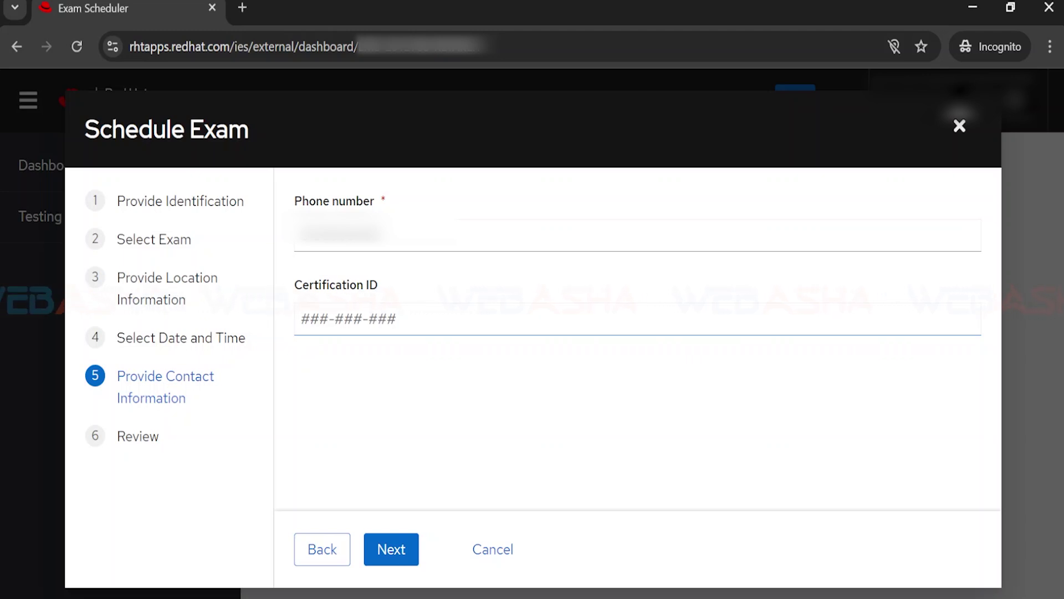
{"action": "key", "text": "shift+Tab"}
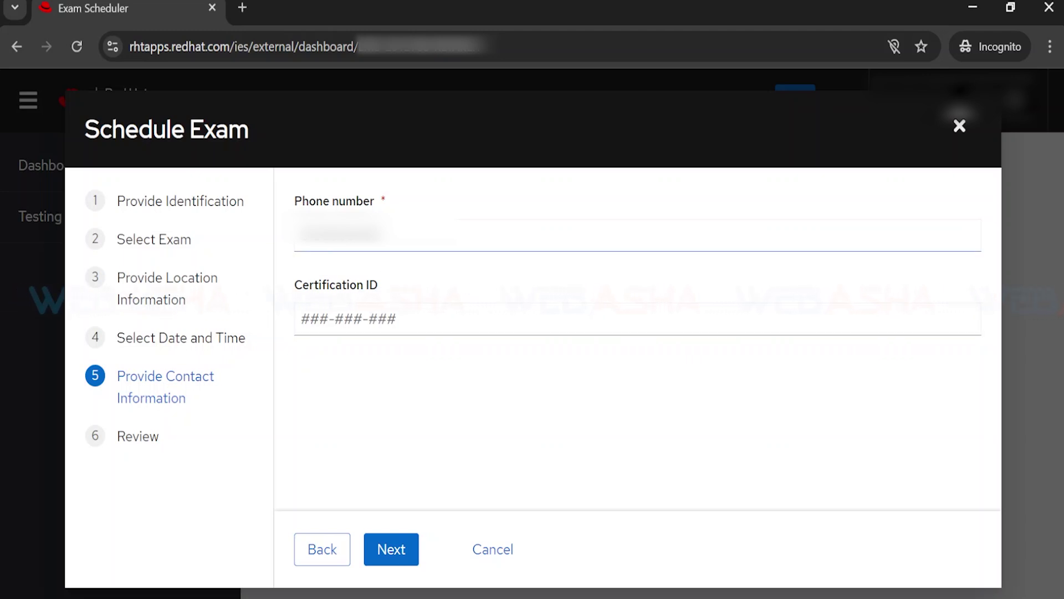
{"action": "left_click", "coordinate": [339, 292]}
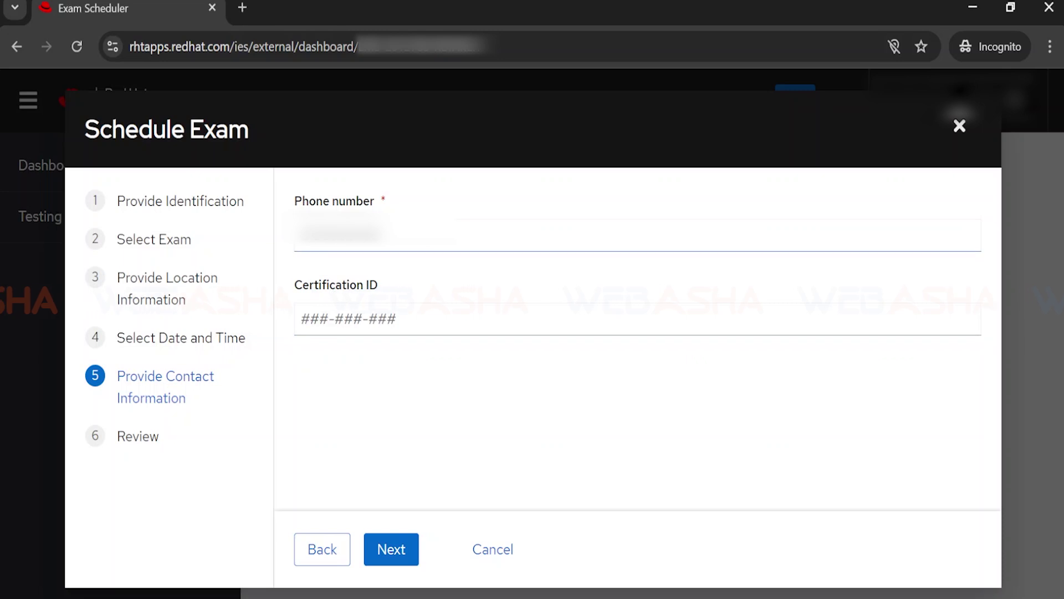
{"action": "left_click", "coordinate": [396, 550]}
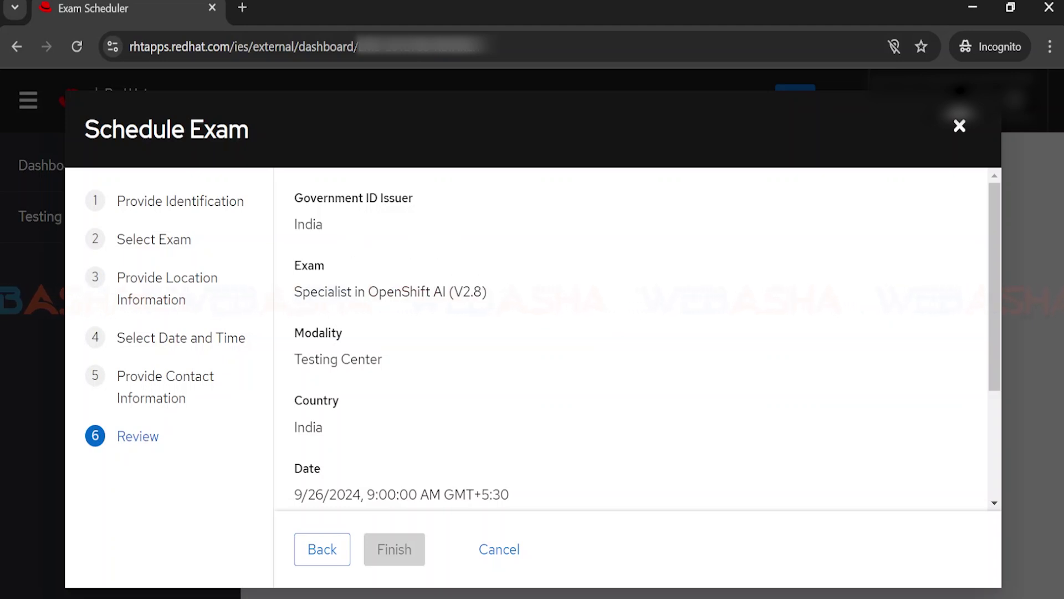
Check the exam booking summary, agree to the Terms and Conditions, and finish scheduling the exam
{"action": "left_click_drag", "start_coordinate": [294, 225], "coordinate": [323, 225]}
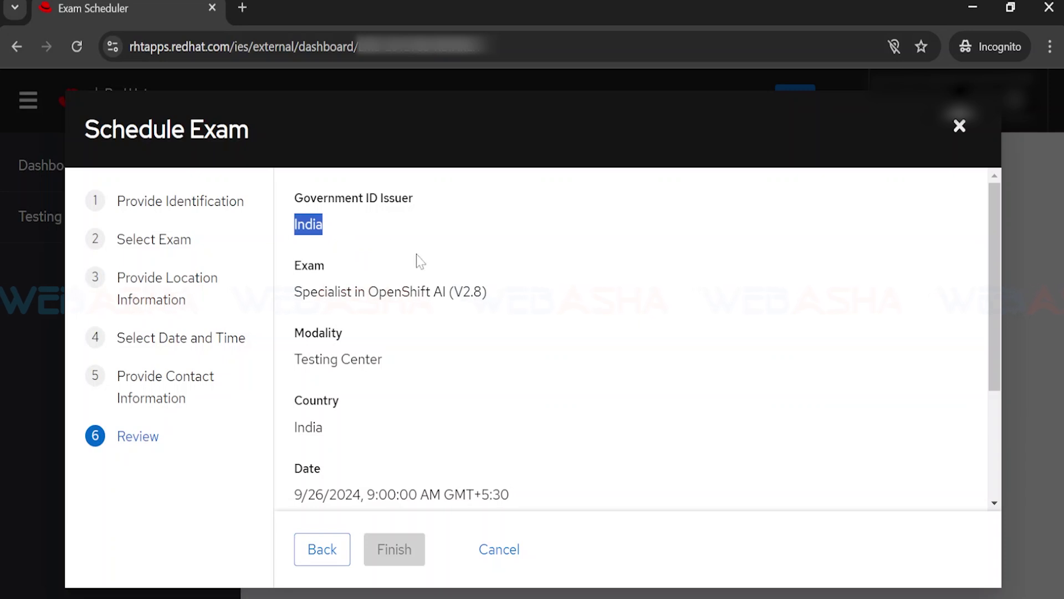
{"action": "scroll", "coordinate": [554, 332], "scroll_direction": "down", "scroll_amount": 1}
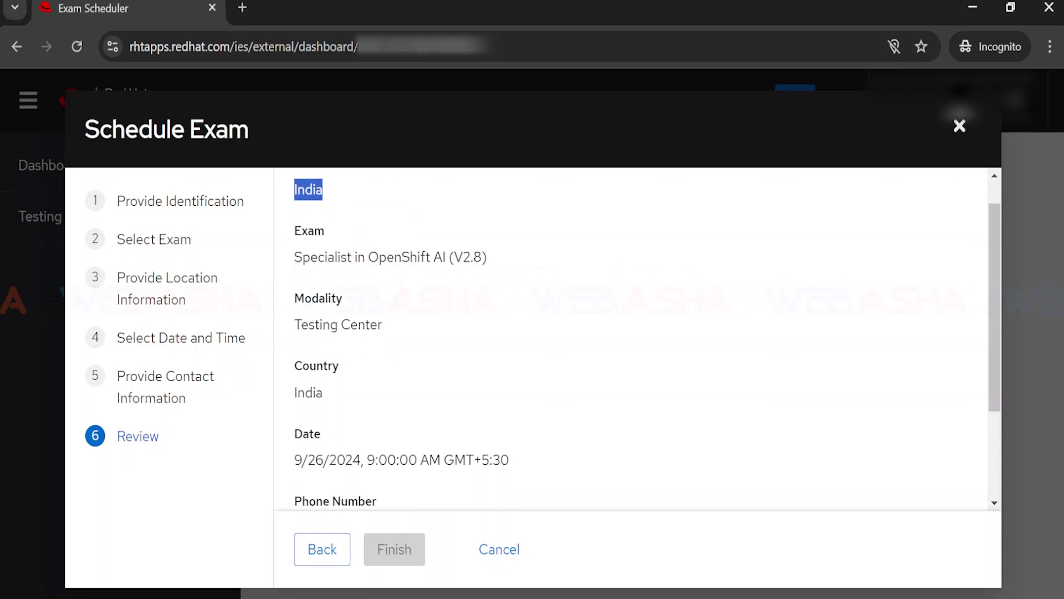
{"action": "left_click_drag", "start_coordinate": [314, 322], "coordinate": [365, 323]}
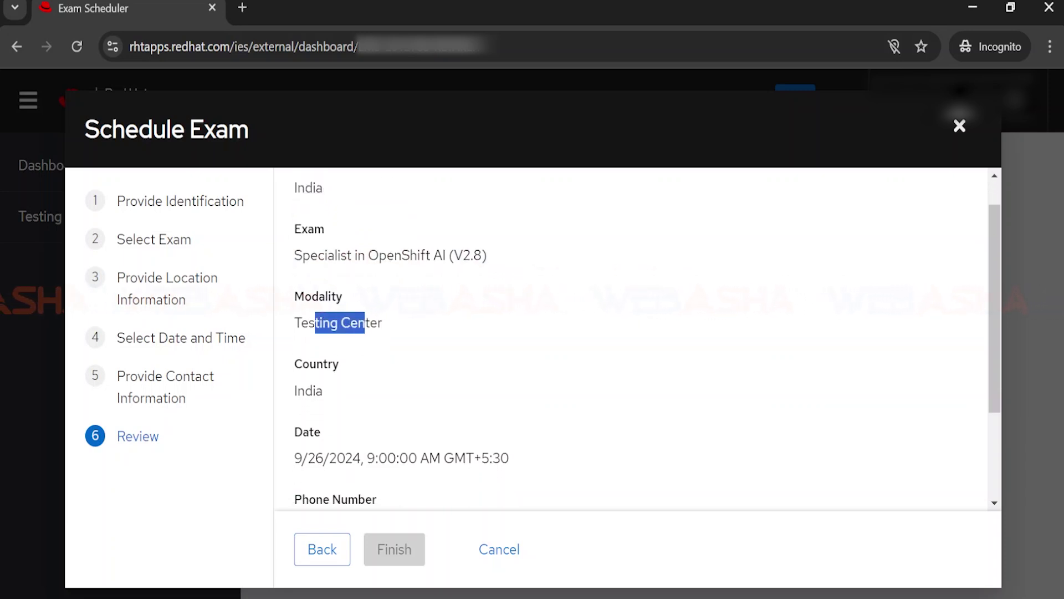
{"action": "scroll", "coordinate": [361, 328], "scroll_direction": "down", "scroll_amount": 1}
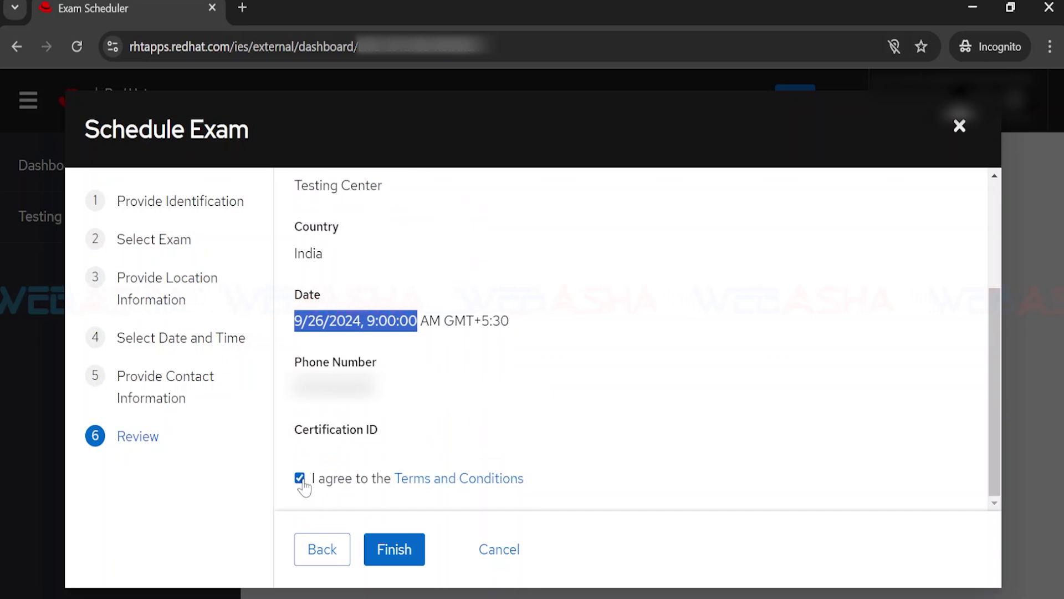
{"action": "left_click", "coordinate": [300, 479]}
{"action": "left_click", "coordinate": [300, 479]}
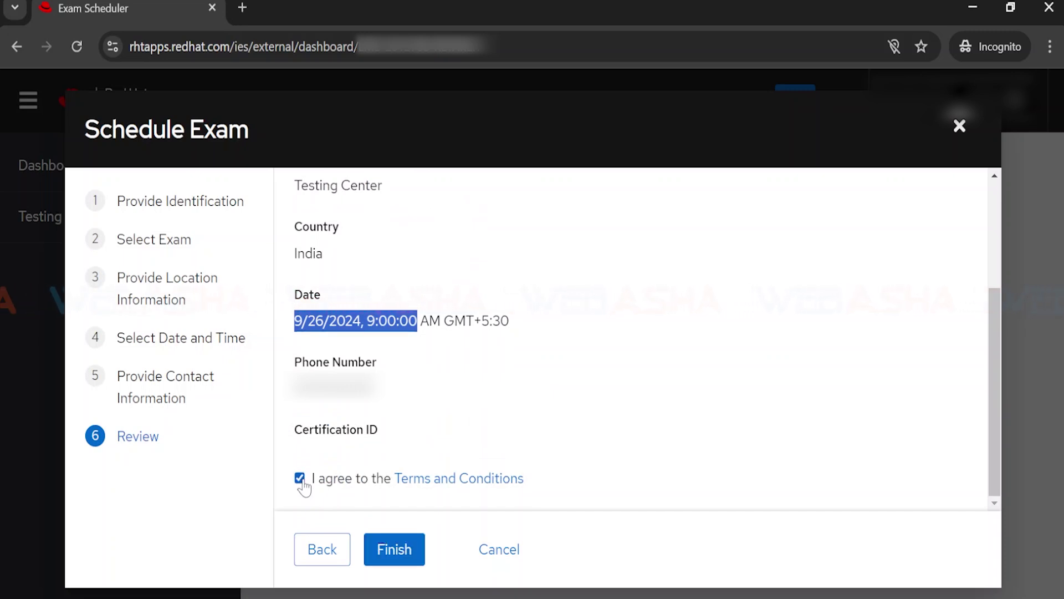
{"action": "left_click", "coordinate": [395, 553]}
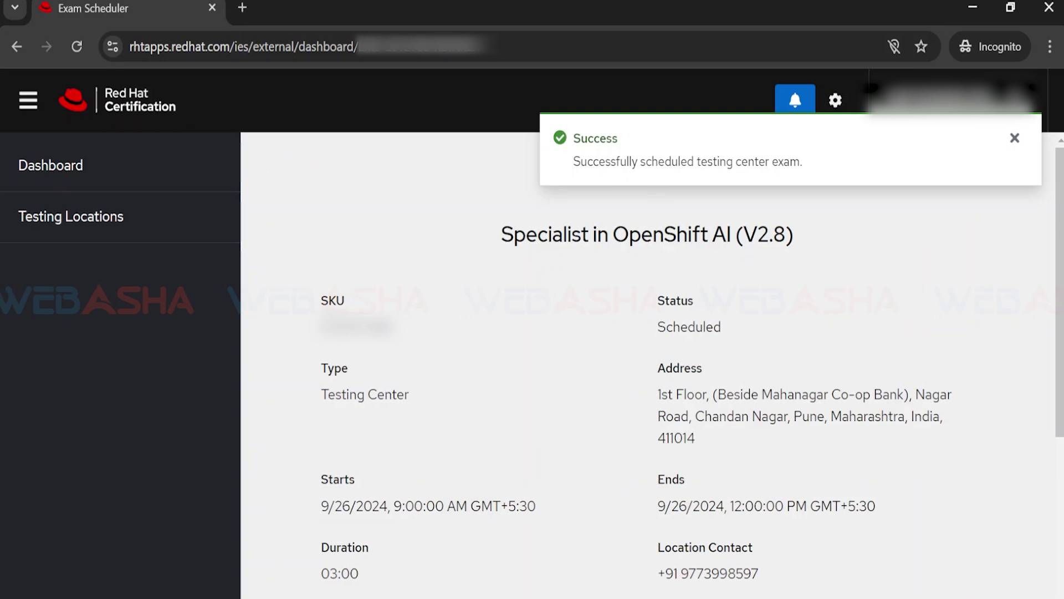
Review the scheduled exam's details, including its address, start and end times, duration, eligibility expiry and rescheduling options
{"action": "scroll", "coordinate": [687, 285], "scroll_direction": "down", "scroll_amount": 1}
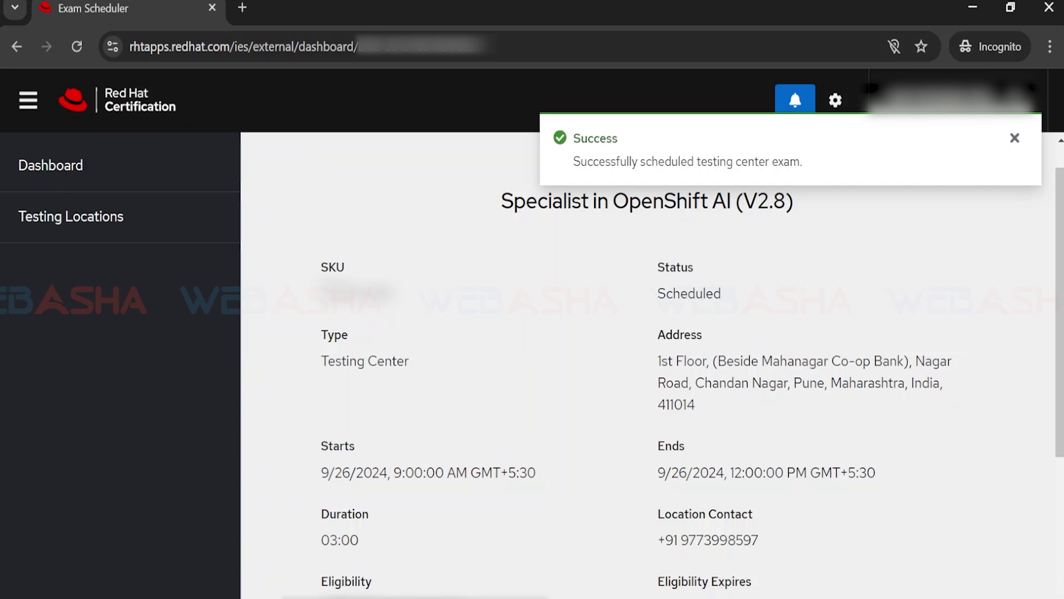
{"action": "scroll", "coordinate": [648, 360], "scroll_direction": "down", "scroll_amount": 3}
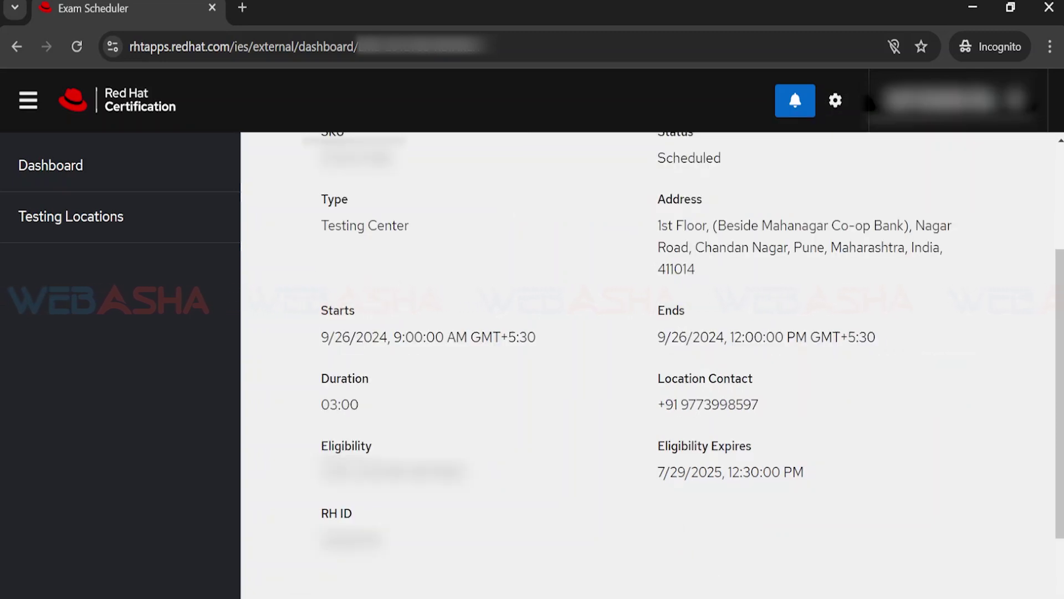
{"action": "left_click_drag", "start_coordinate": [321, 337], "coordinate": [519, 337]}
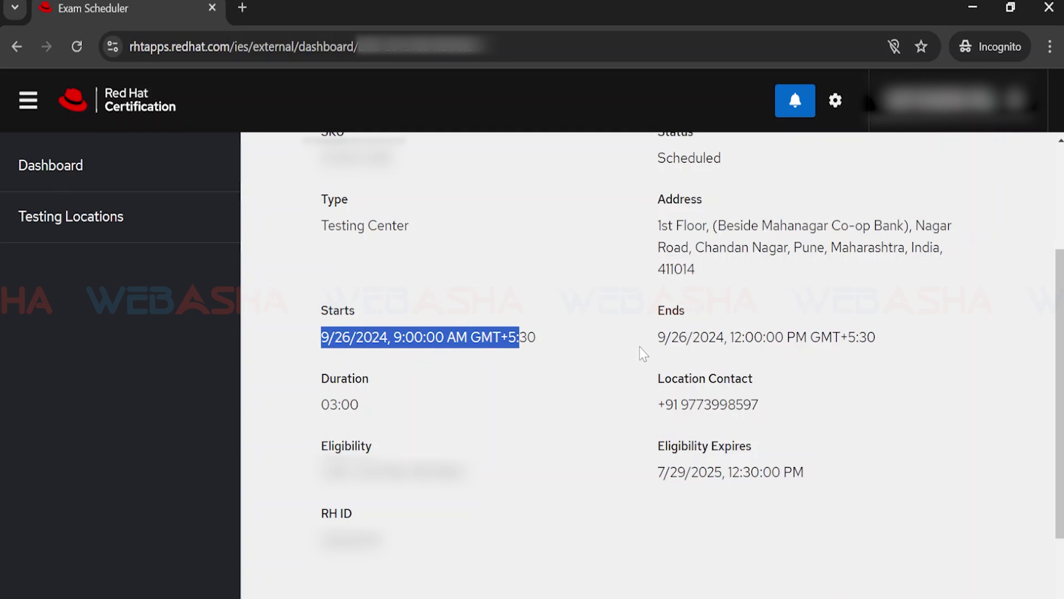
{"action": "left_click", "coordinate": [642, 353]}
{"action": "scroll", "coordinate": [741, 482], "scroll_direction": "down", "scroll_amount": 2}
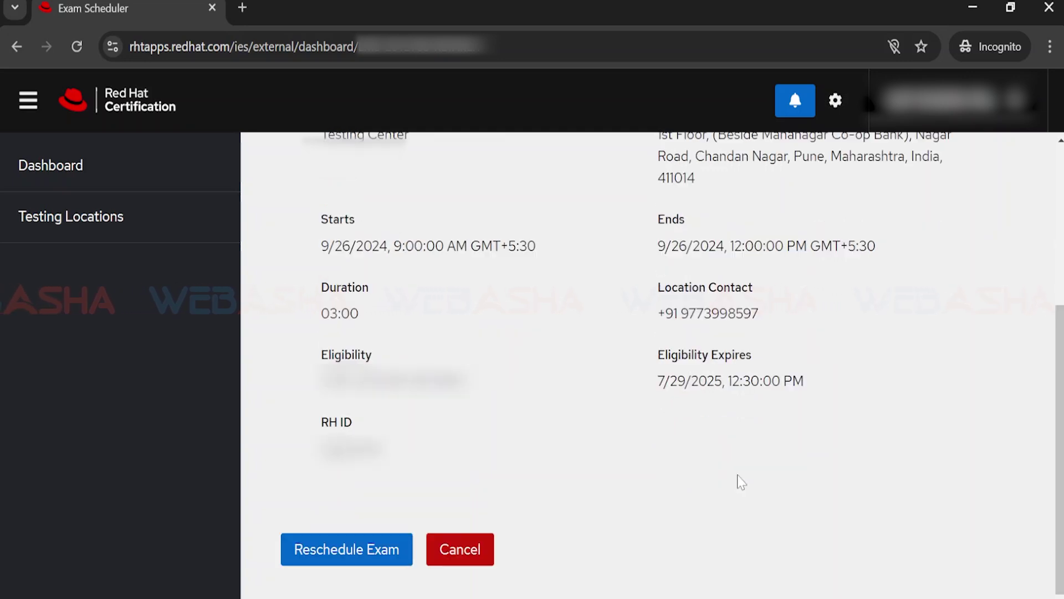